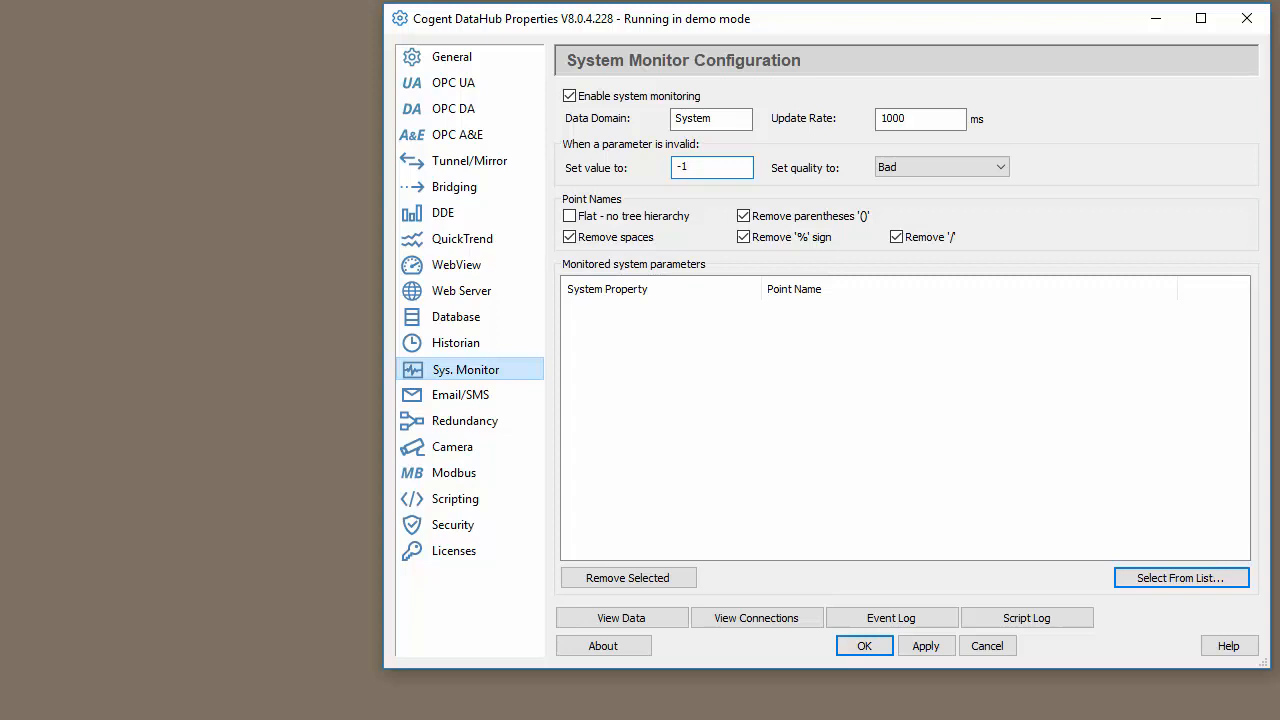
click(1152, 578)
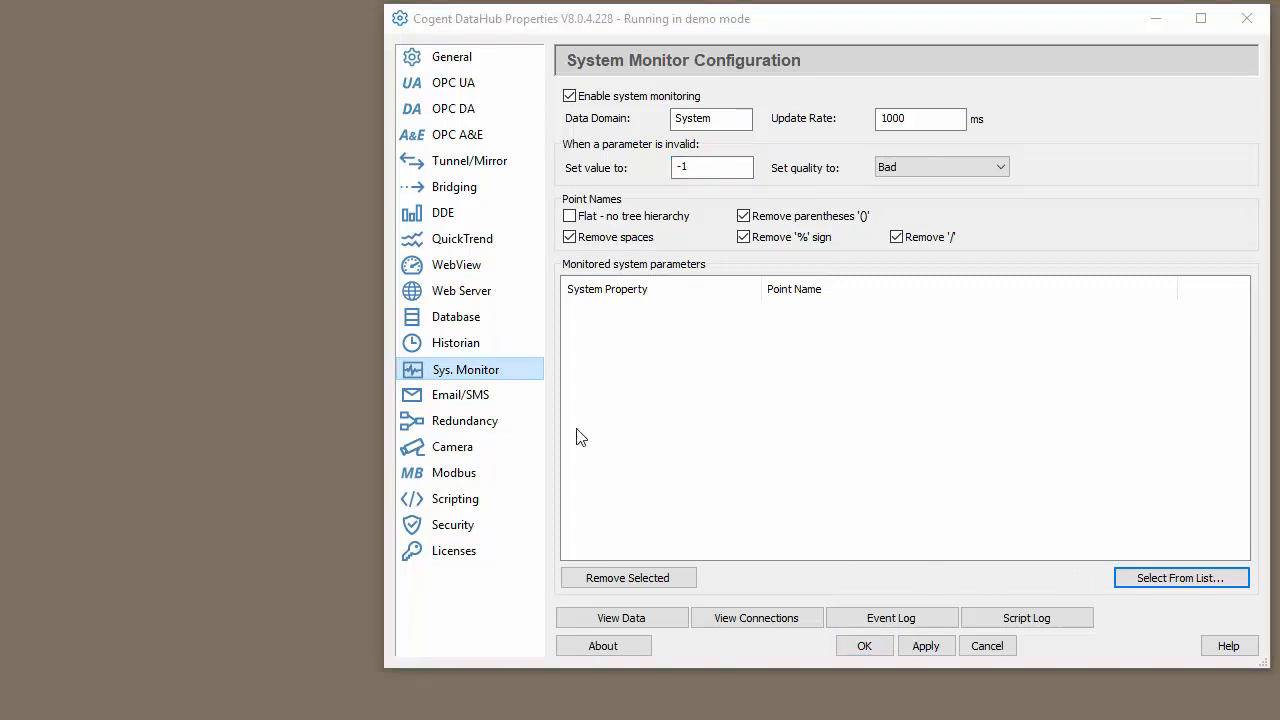
click(491, 380)
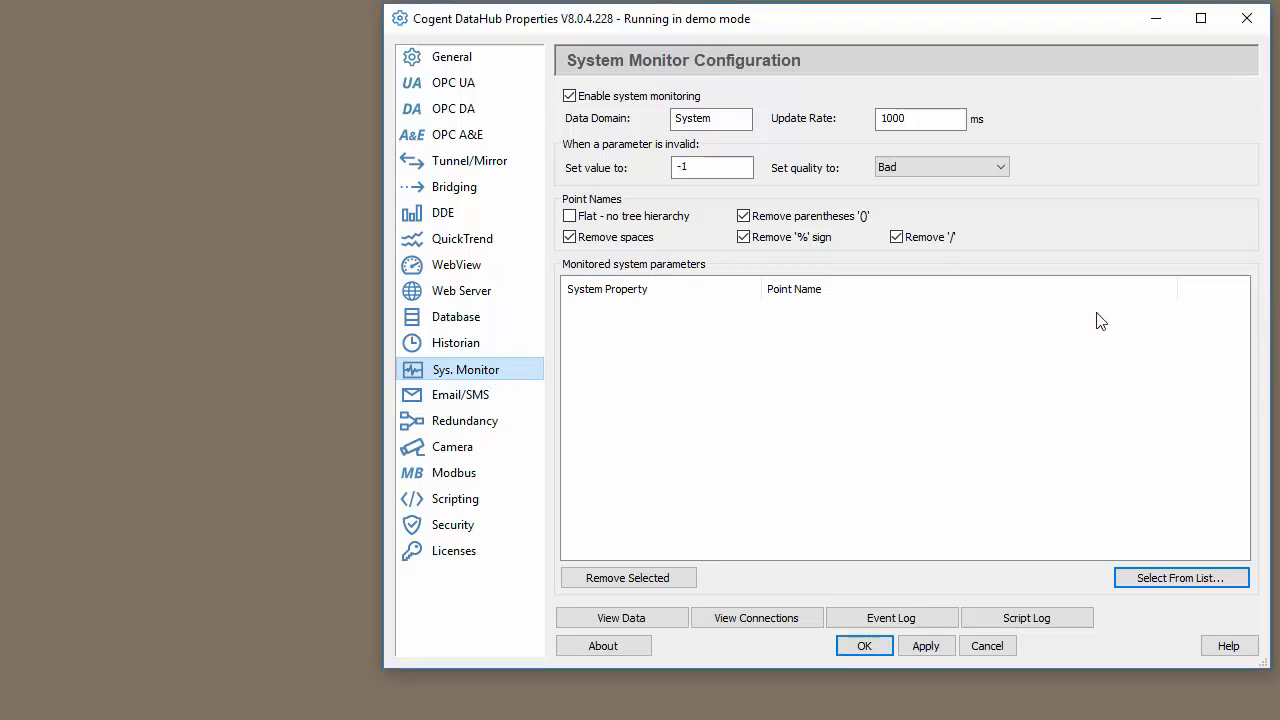
click(739, 120)
drag(951, 120, 869, 115)
click(745, 168)
- Open the system property selection list for monitored parameters and choose the Wizard counter detail level
click(1181, 586)
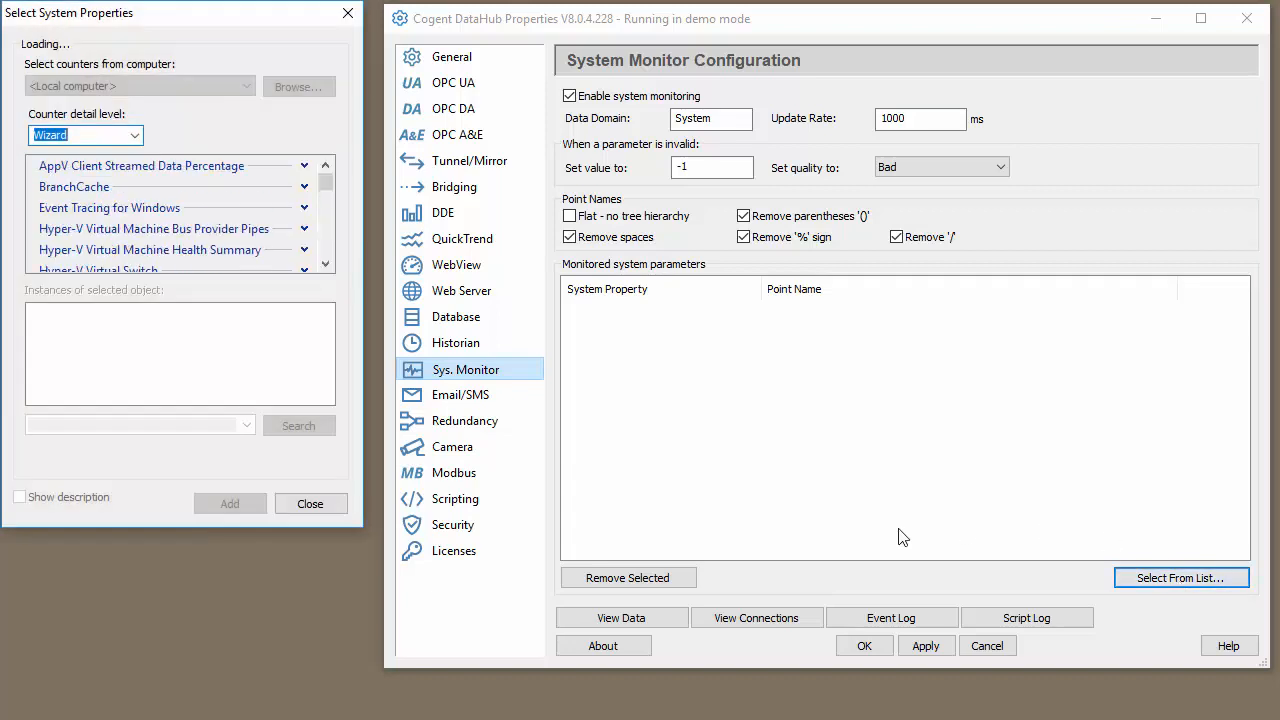
click(139, 141)
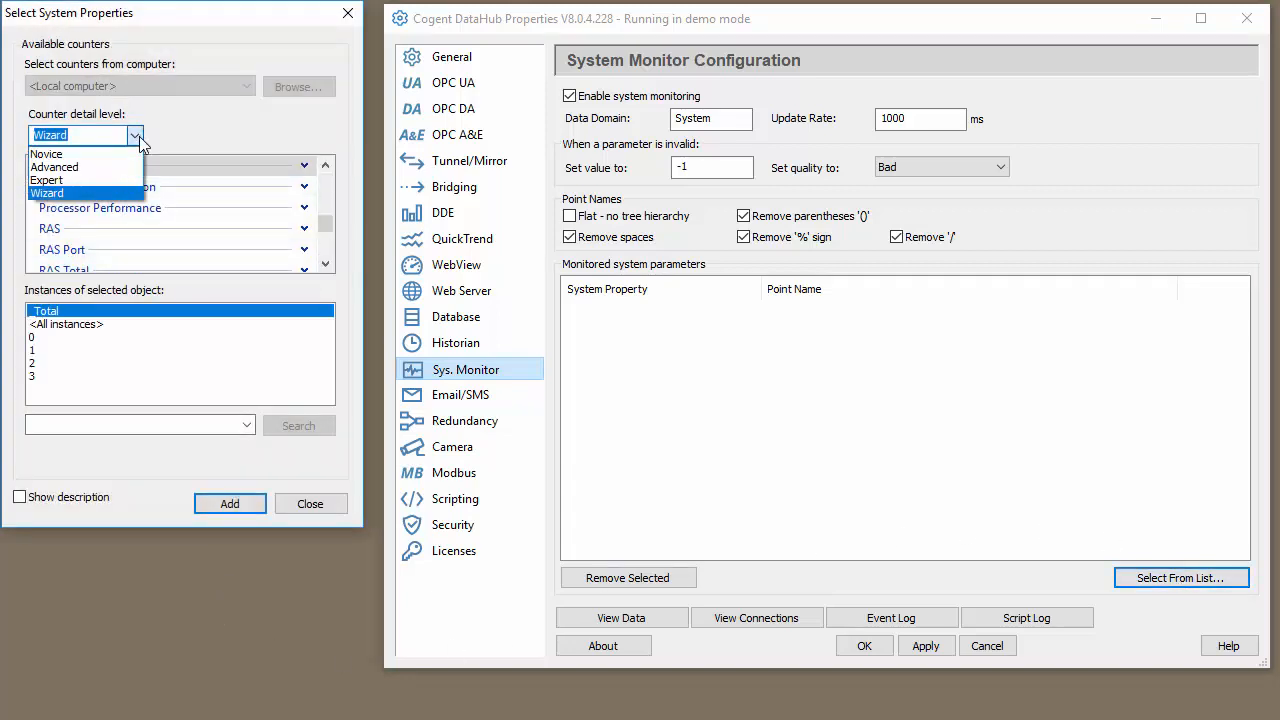
click(101, 193)
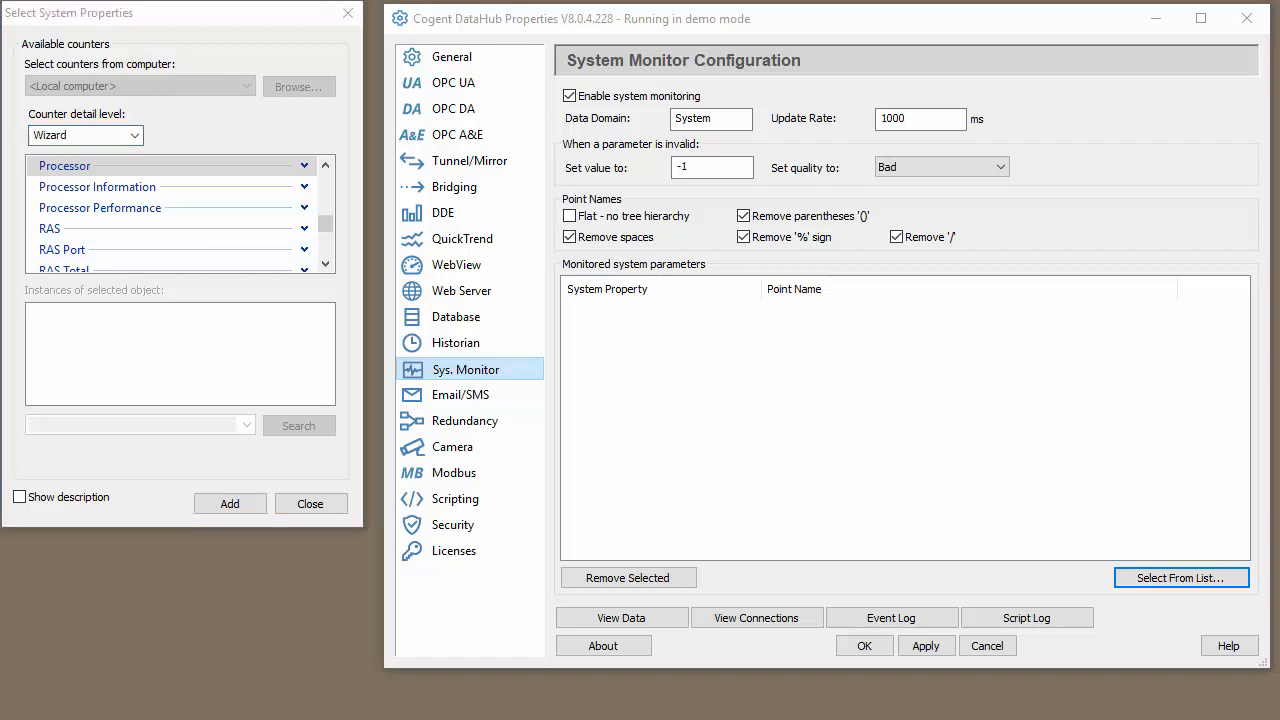
- Add the Available MBytes counter from the Memory category to the monitored system parameters
click(322, 189)
click(322, 189)
click(322, 189)
click(322, 189)
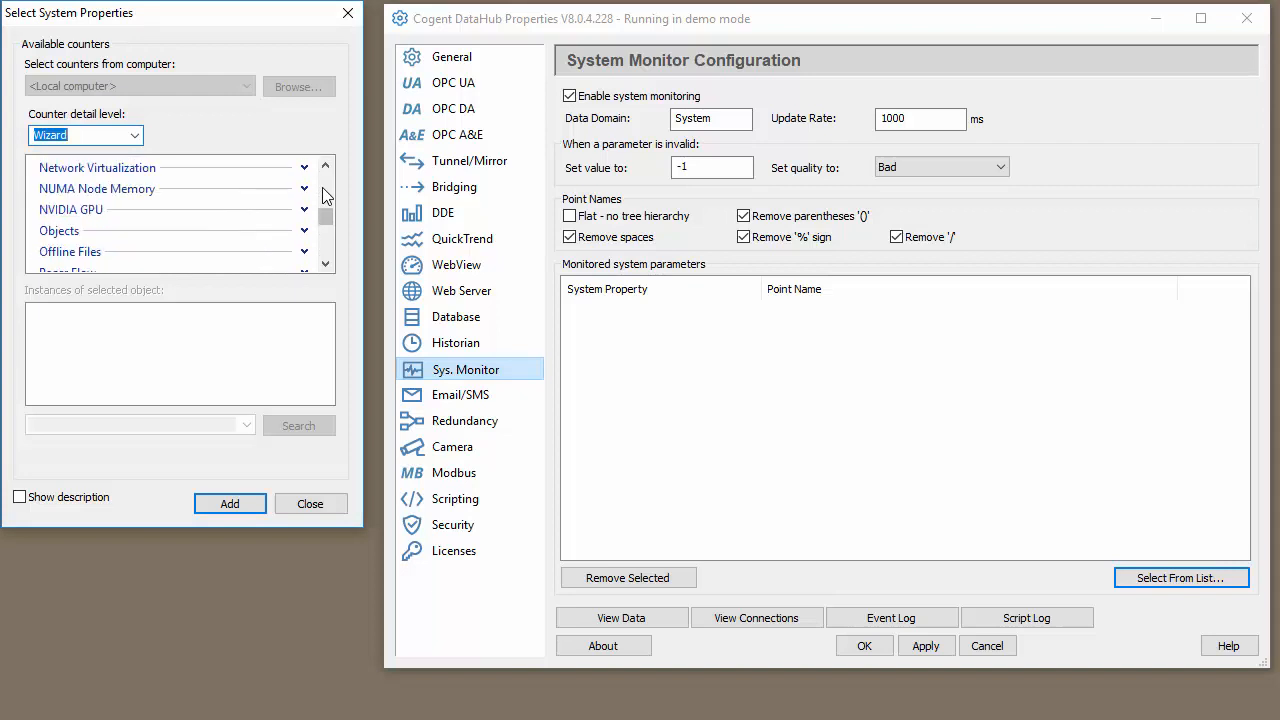
click(322, 189)
click(322, 189)
click(322, 189)
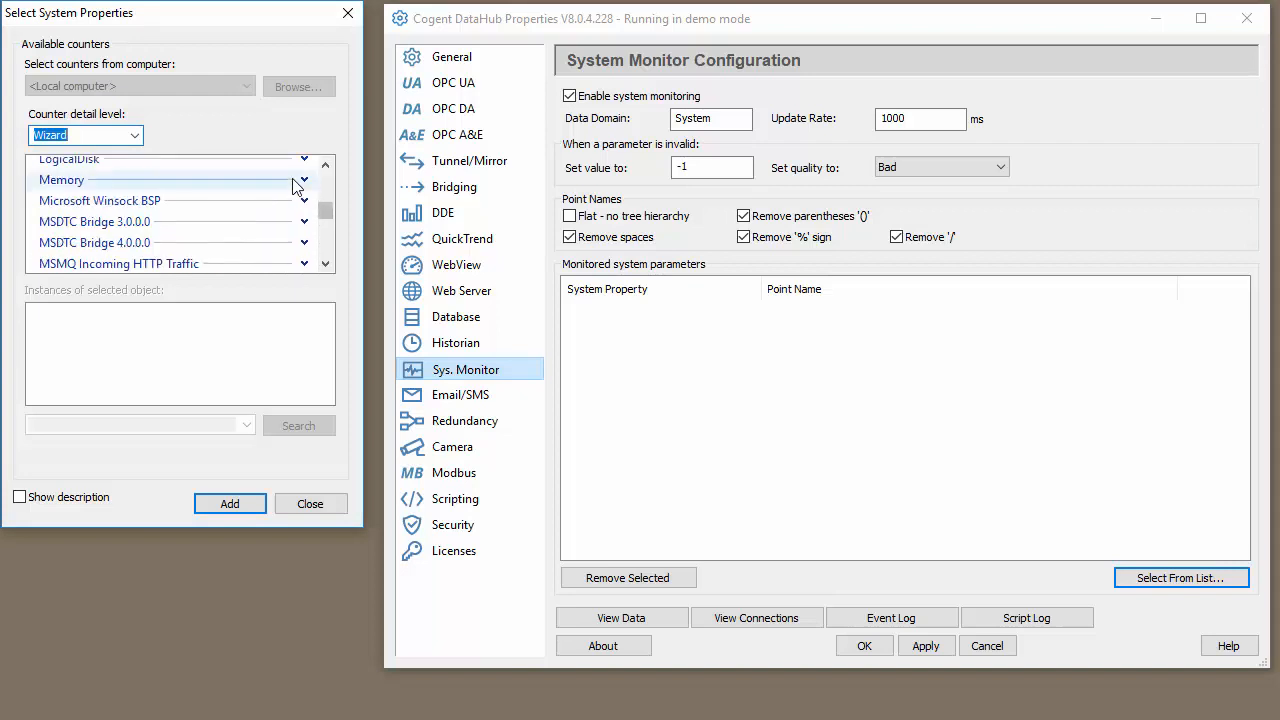
click(303, 180)
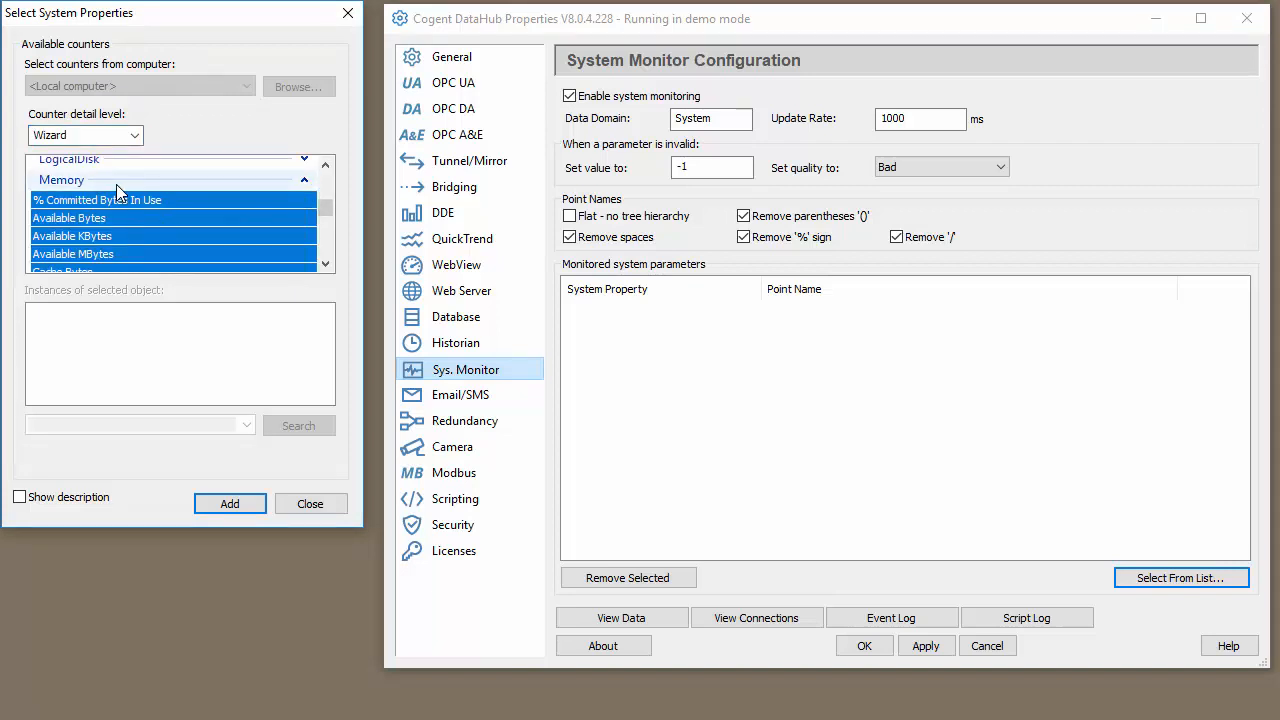
scroll(135, 215, down, 1)
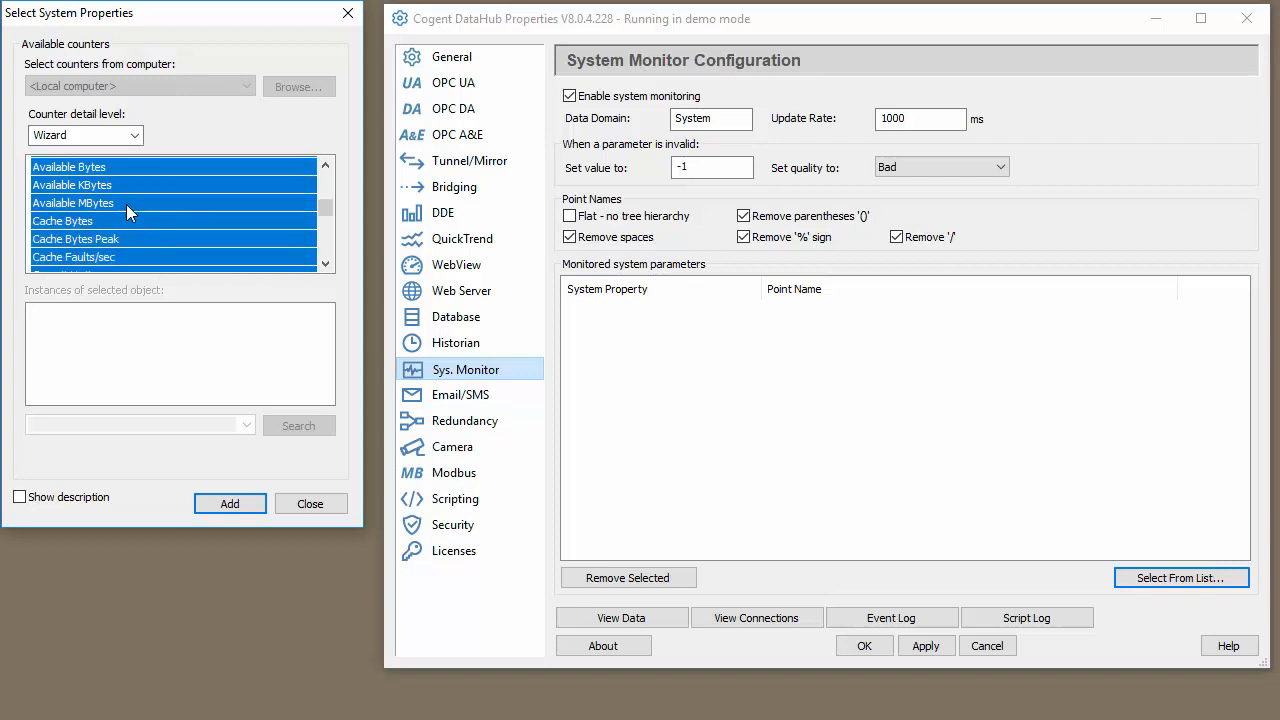
click(126, 204)
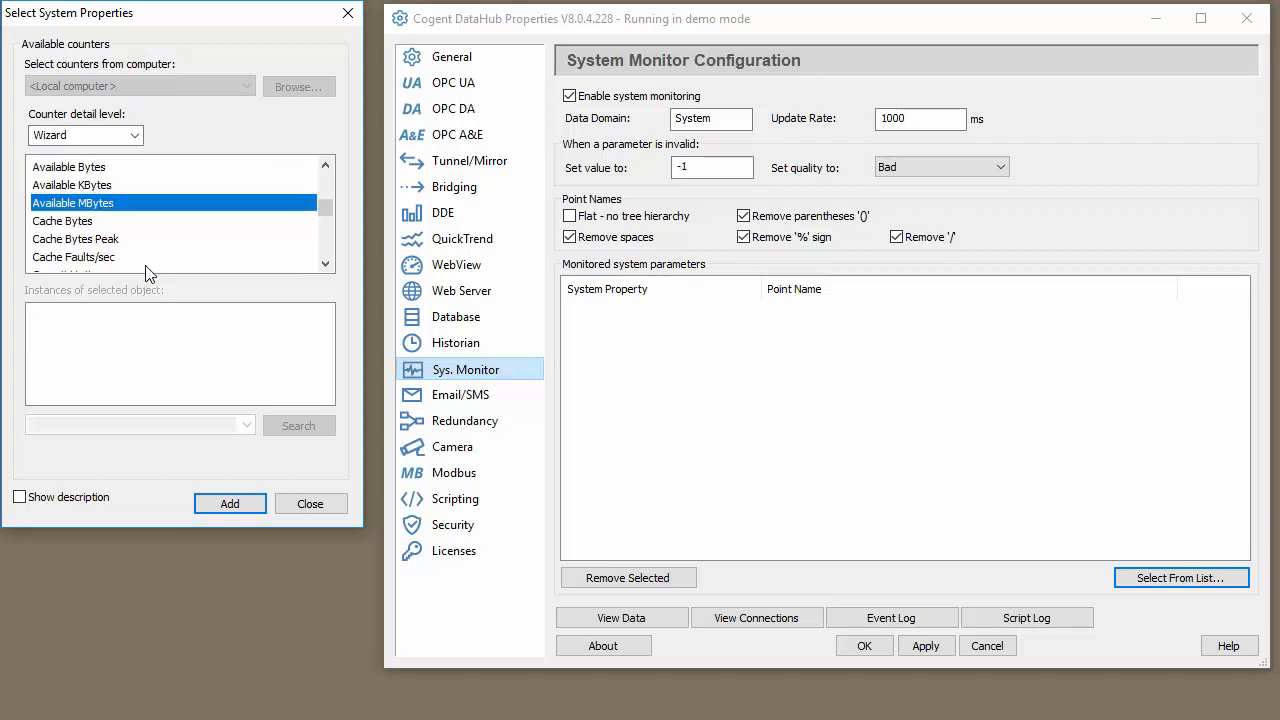
click(246, 508)
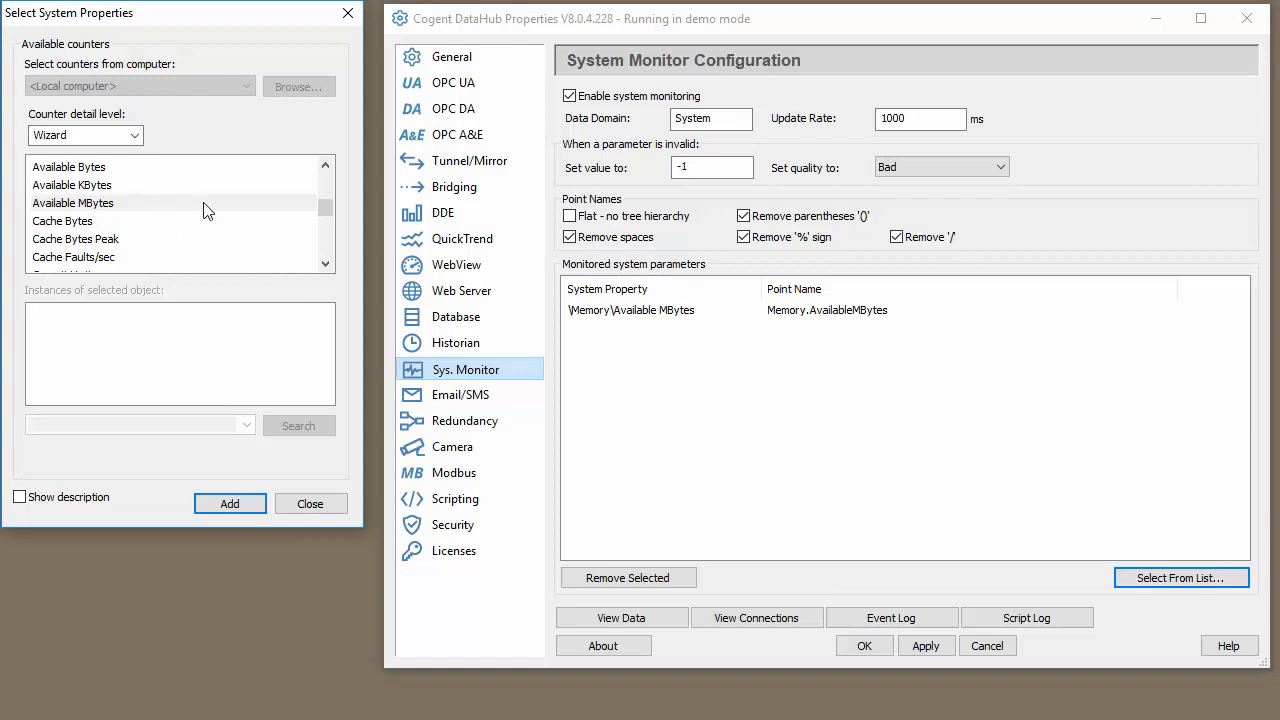
- Collapse the Memory category and add the LogicalDisk Free Megabytes counter for instance C: to the monitored parameters
scroll(203, 210, down, 1)
scroll(300, 206, up, 3)
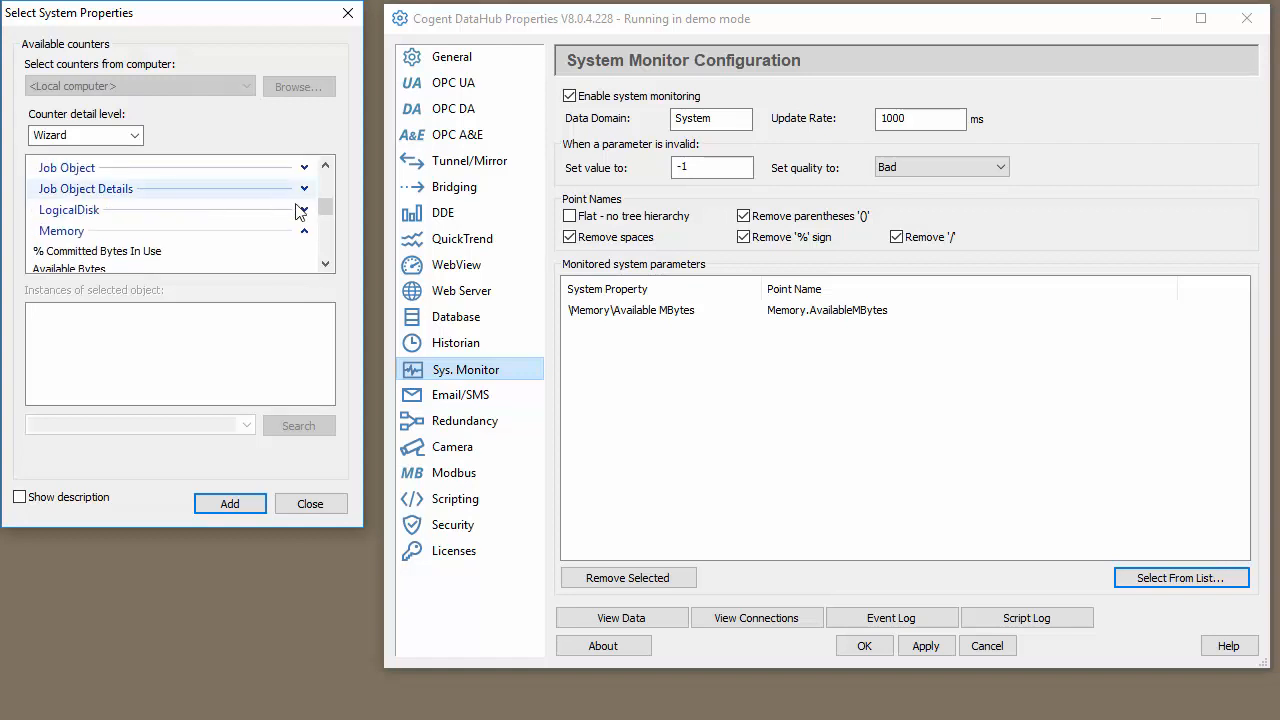
click(305, 230)
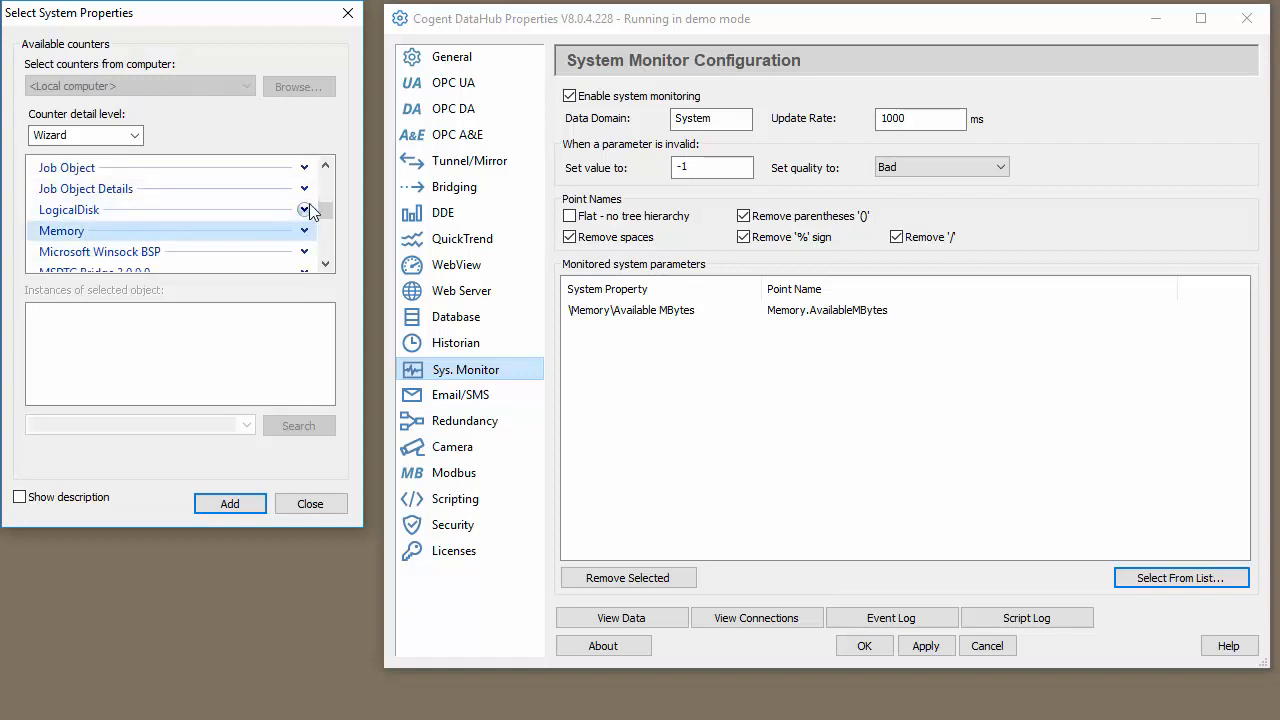
click(304, 209)
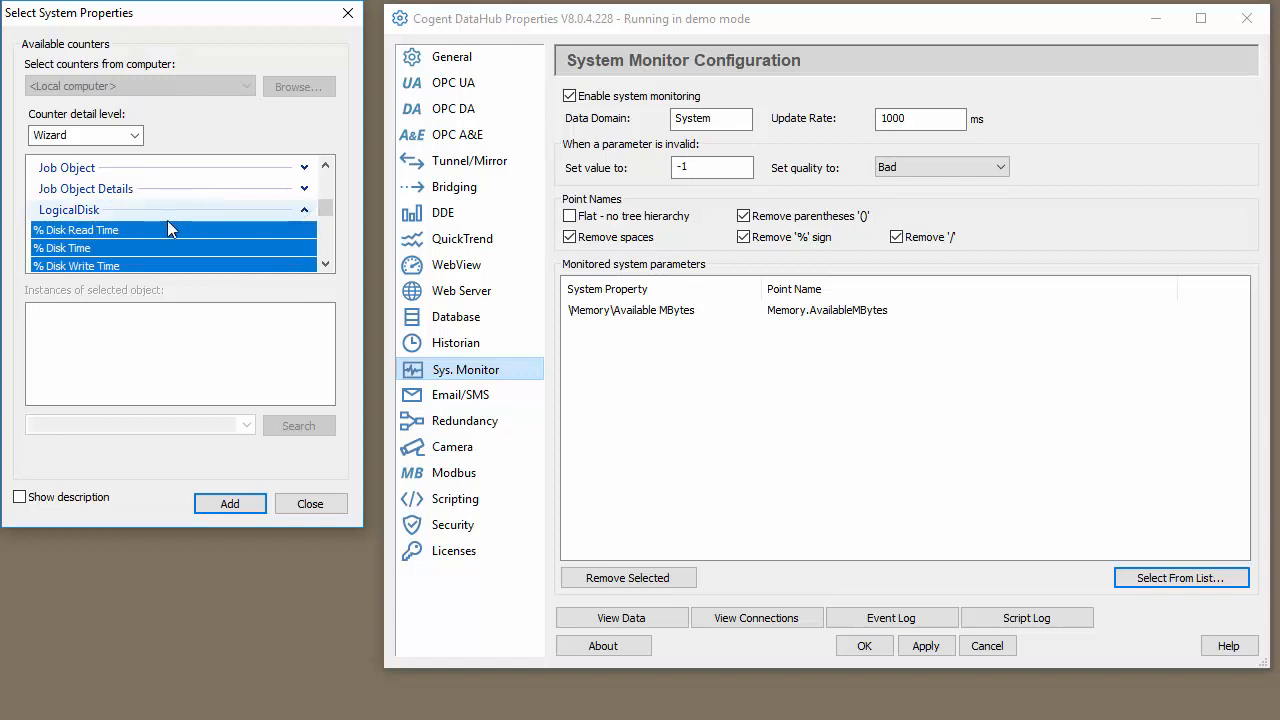
scroll(153, 230, down, 1)
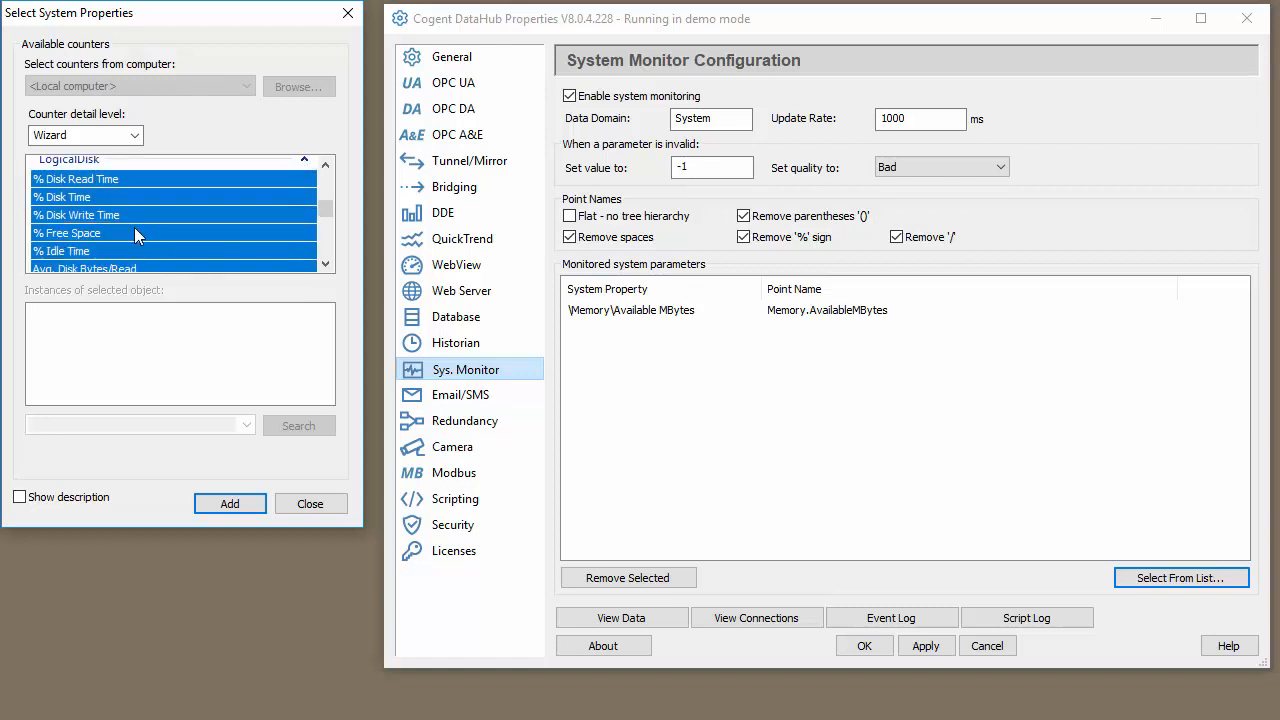
click(134, 232)
scroll(120, 220, up, 1)
click(113, 211)
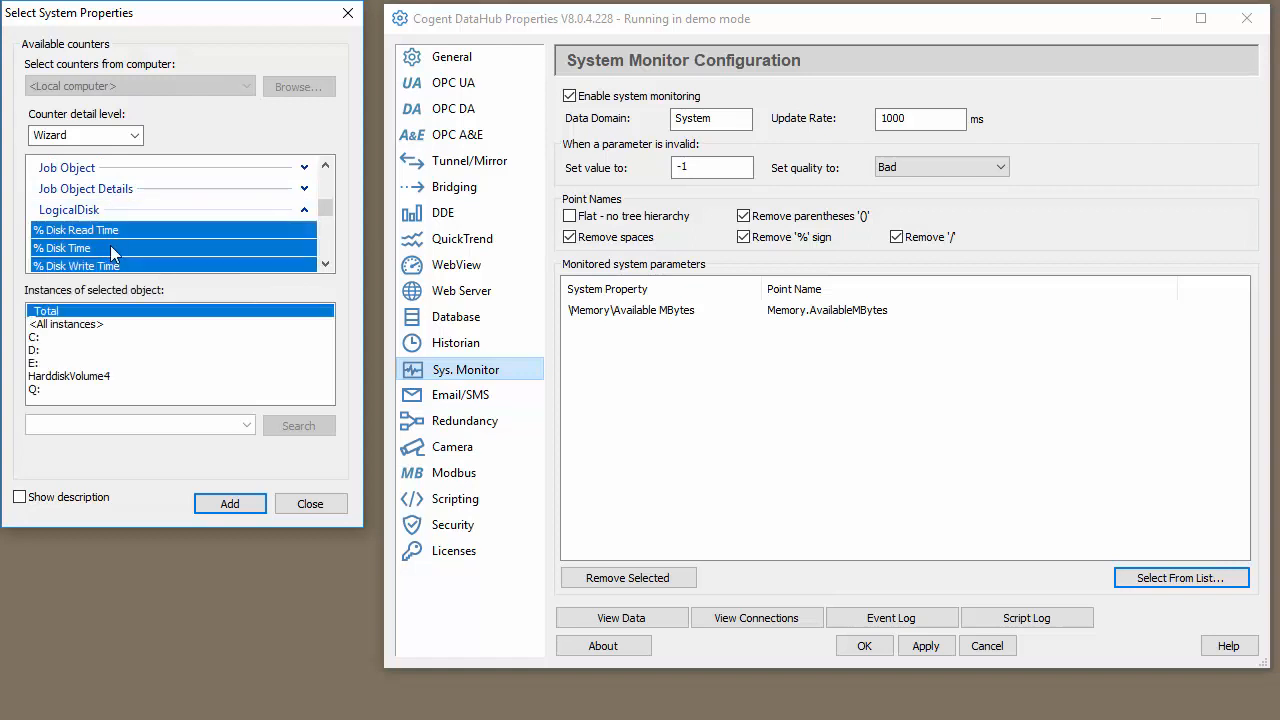
click(48, 337)
scroll(130, 228, down, 3)
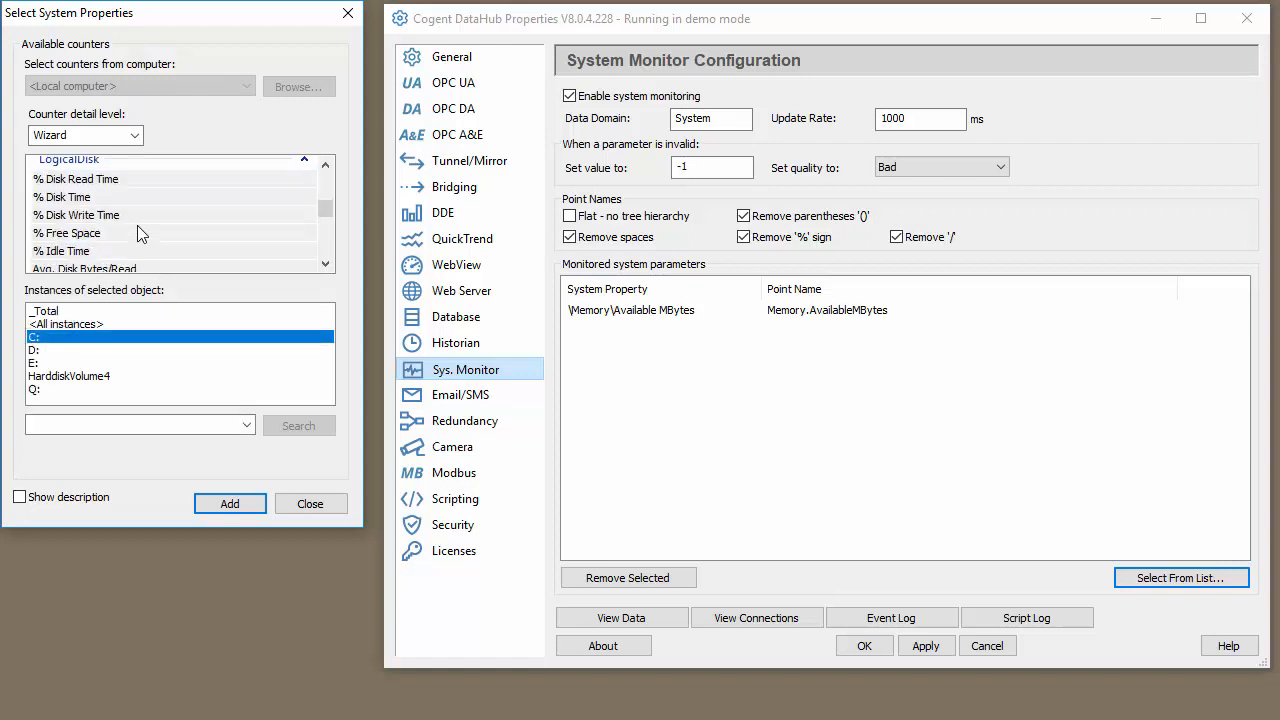
scroll(115, 222, down, 4)
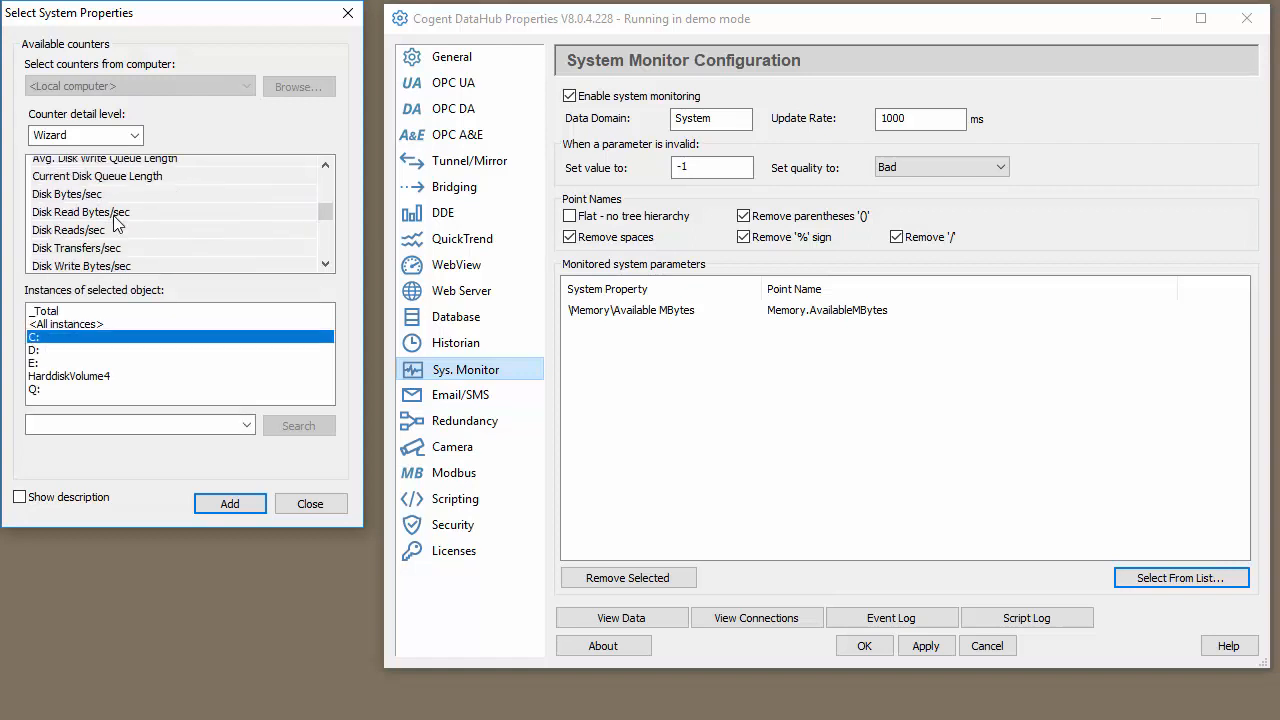
scroll(115, 222, up, 2)
click(104, 200)
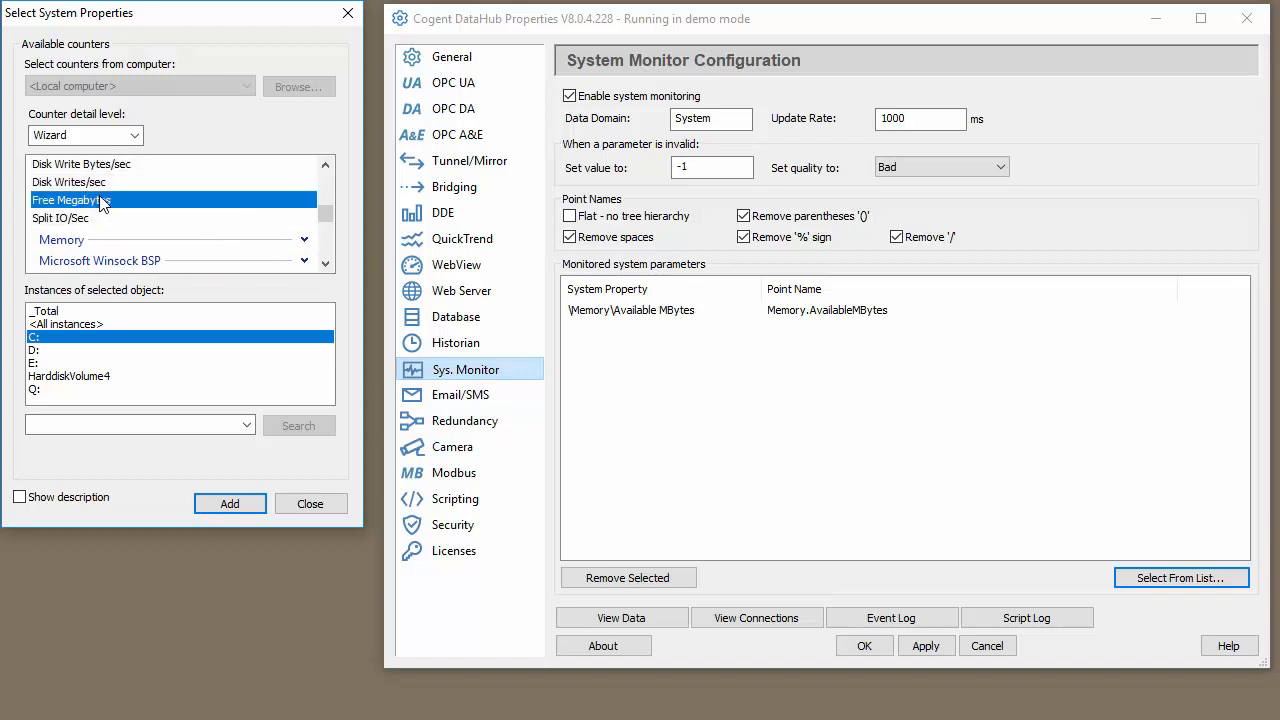
click(252, 496)
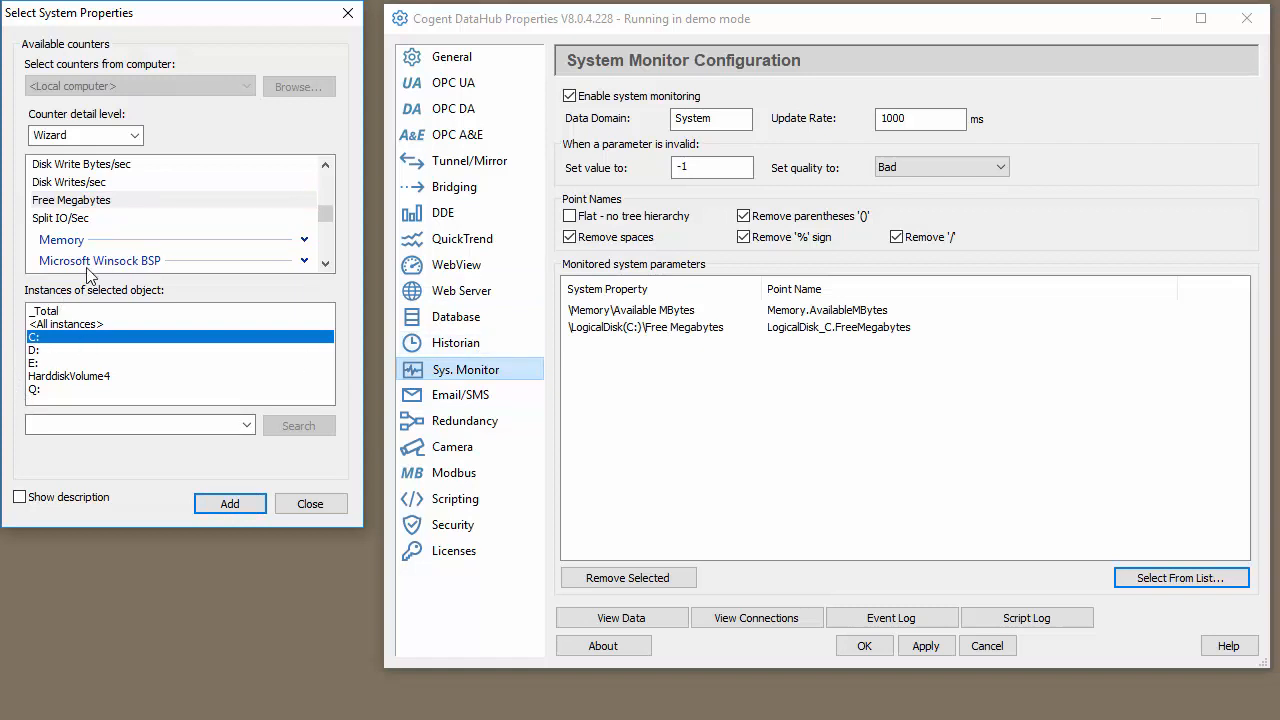
- Add the Processor category's % Processor Time counter for the _Total instance to the monitored parameters
scroll(305, 243, down, 10)
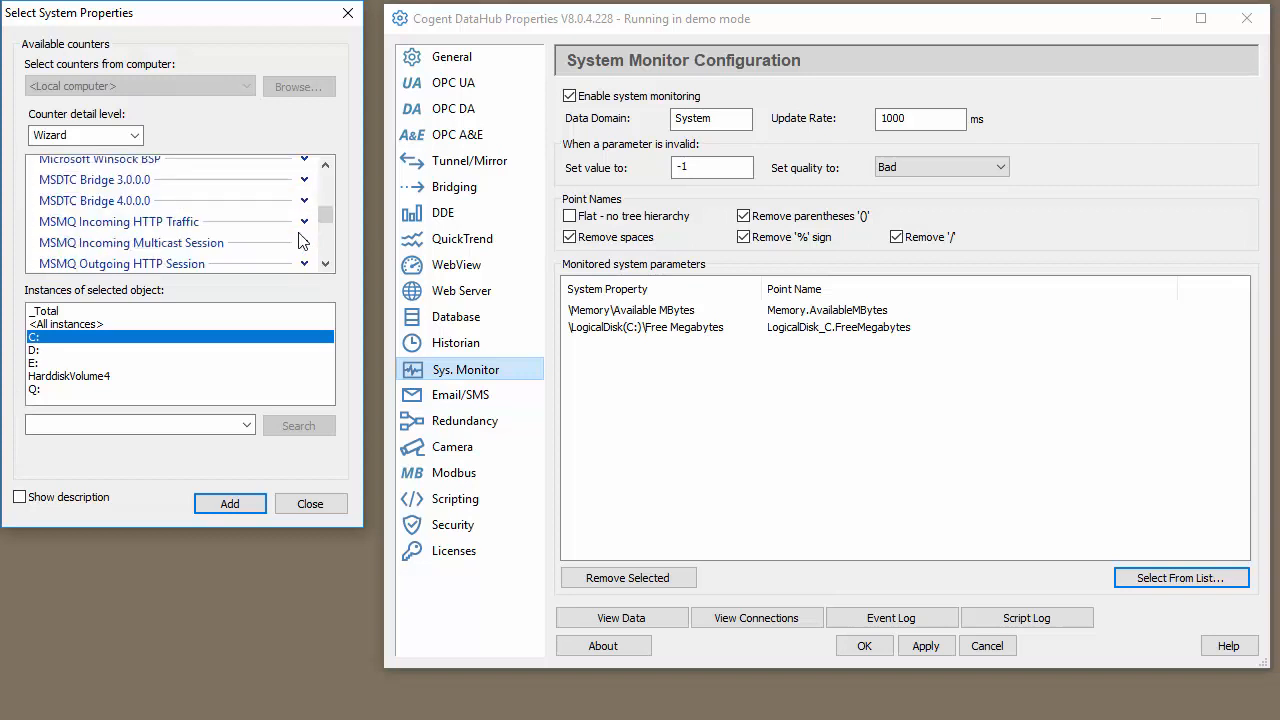
scroll(302, 238, down, 8)
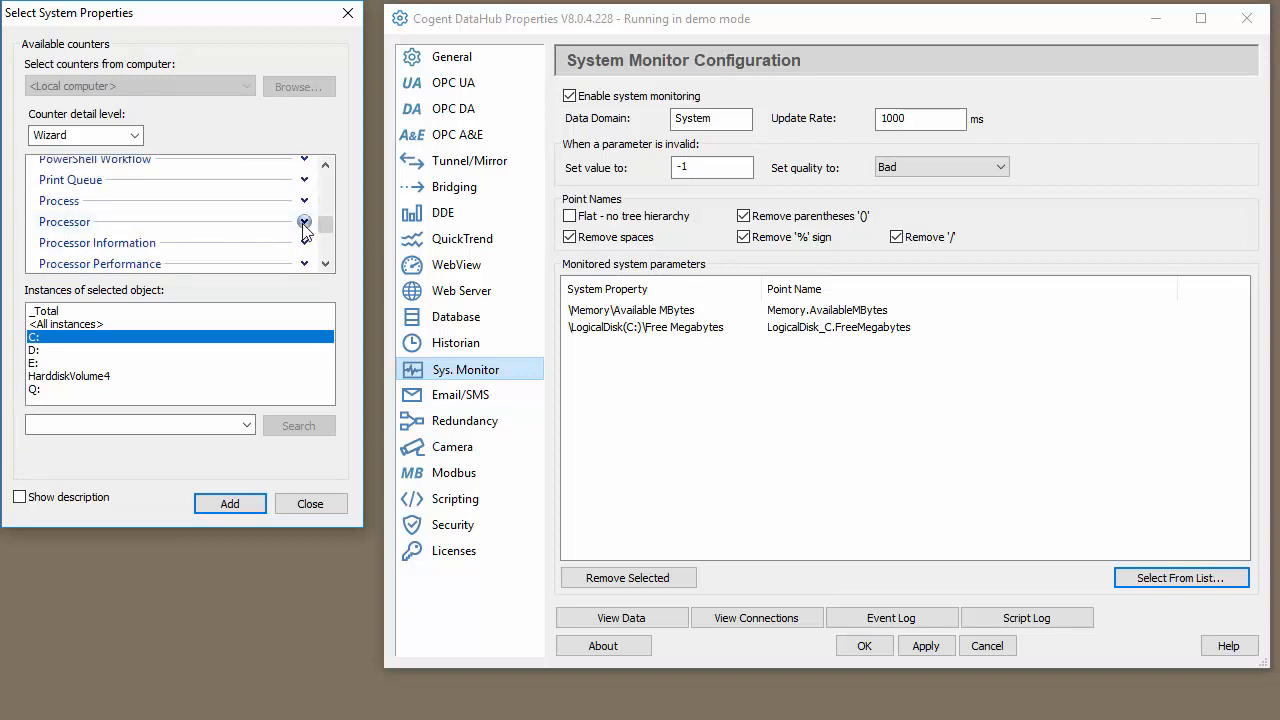
click(303, 222)
click(100, 244)
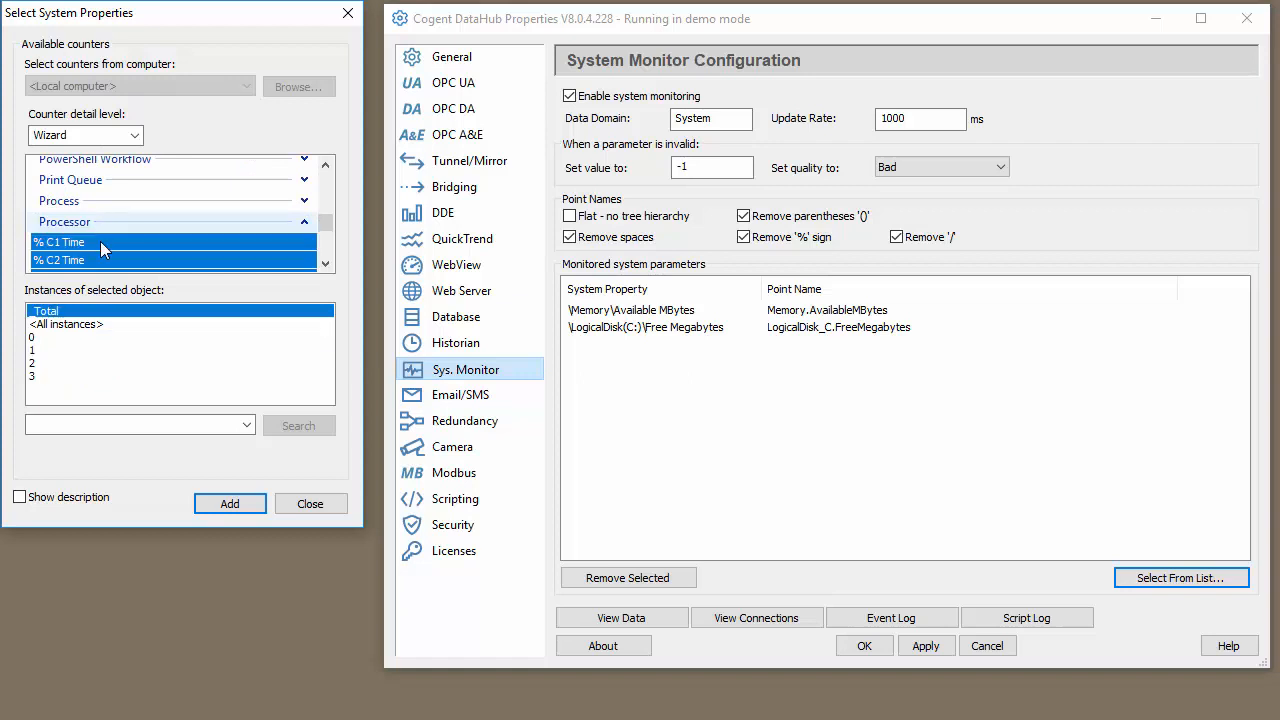
click(56, 310)
scroll(113, 267, down, 1)
scroll(113, 267, down, 2)
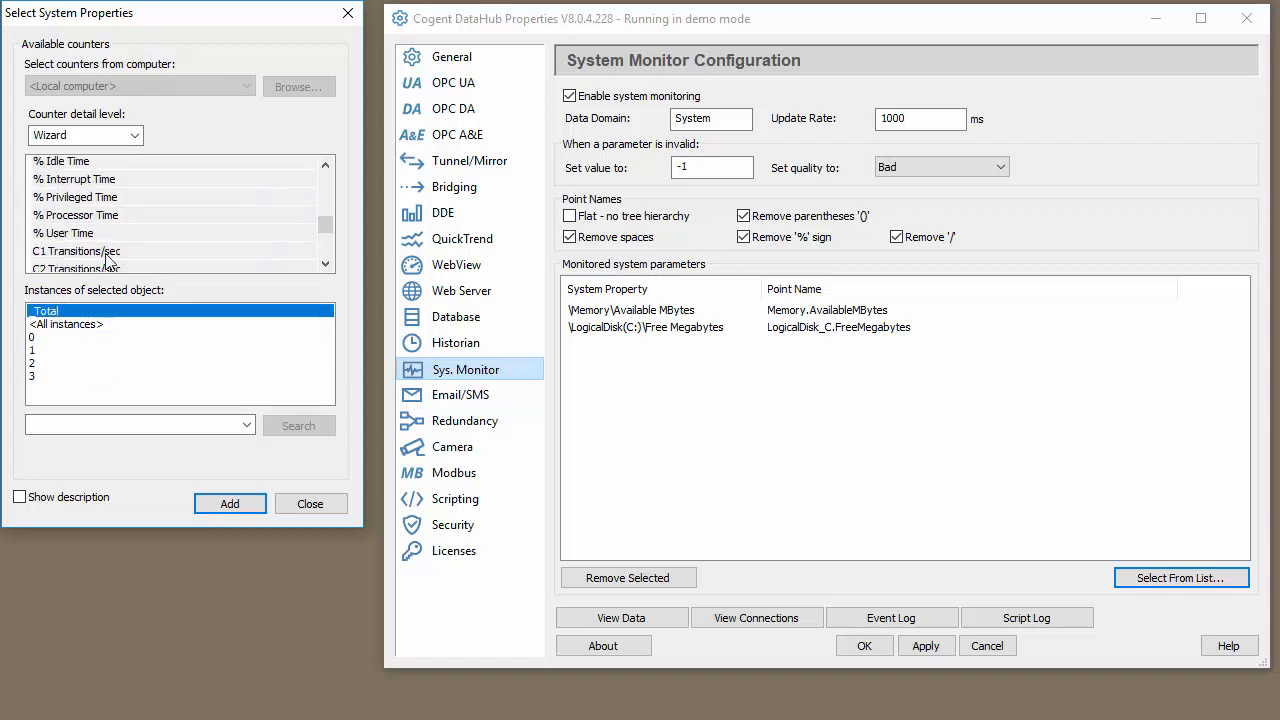
click(94, 219)
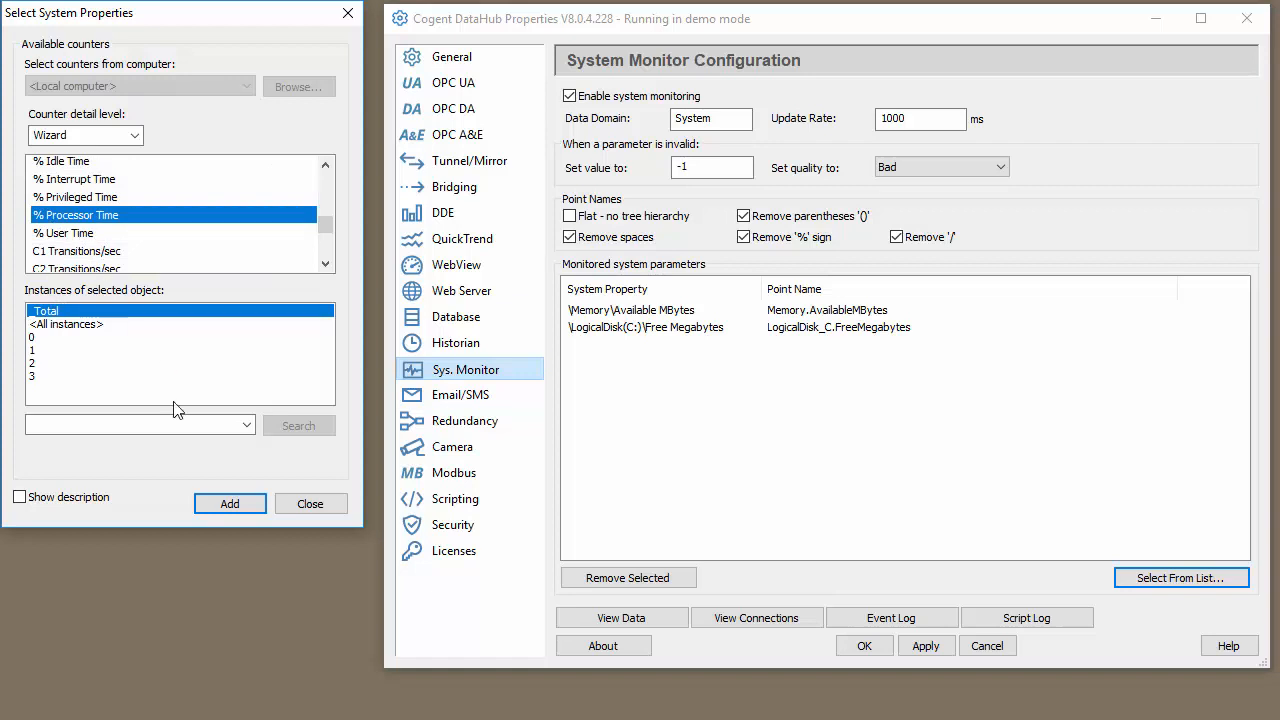
click(212, 503)
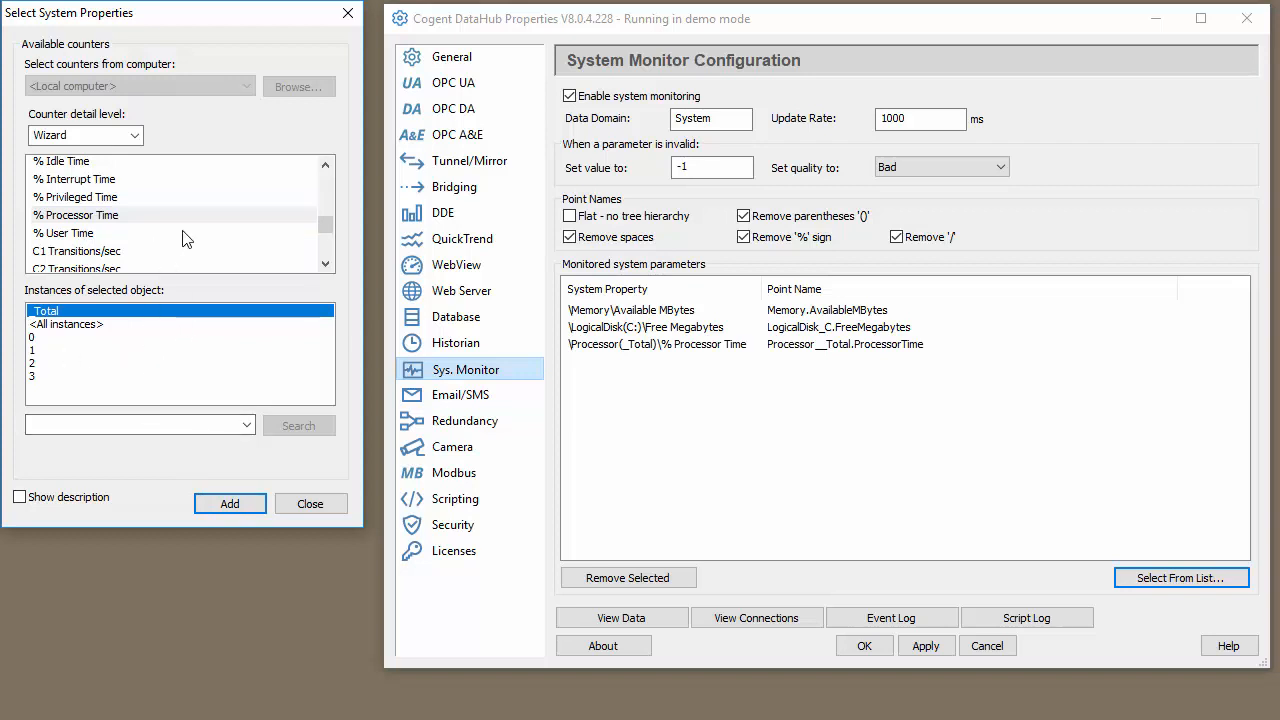
- Add the Network Interface Bytes Received/sec counter for the Intel[R] Ethernet Connection I219-V instance
scroll(177, 253, up, 8)
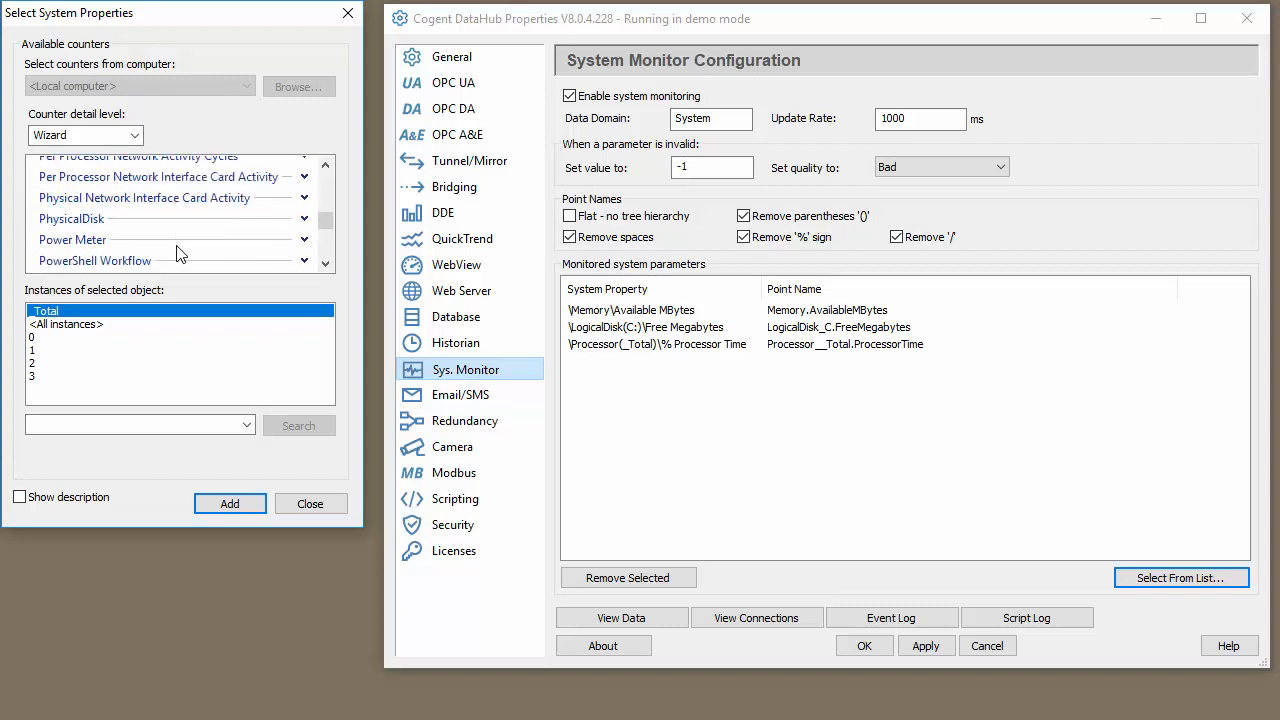
scroll(177, 253, up, 3)
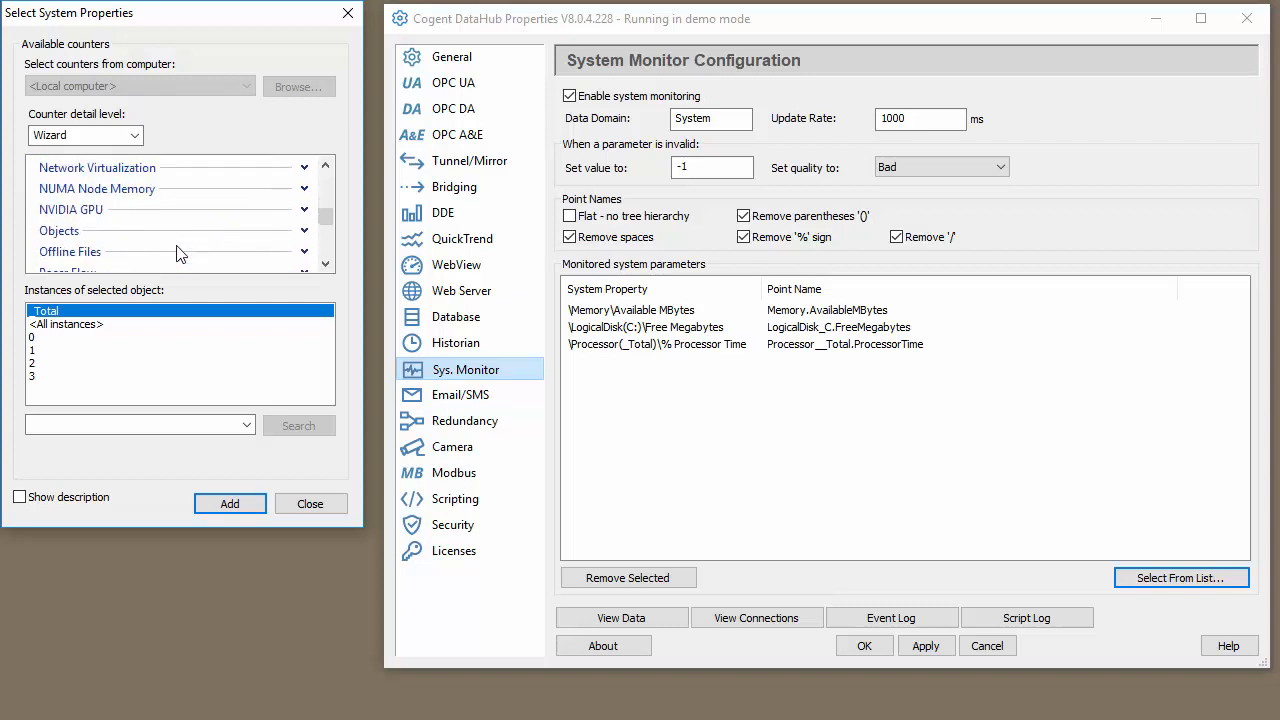
click(304, 177)
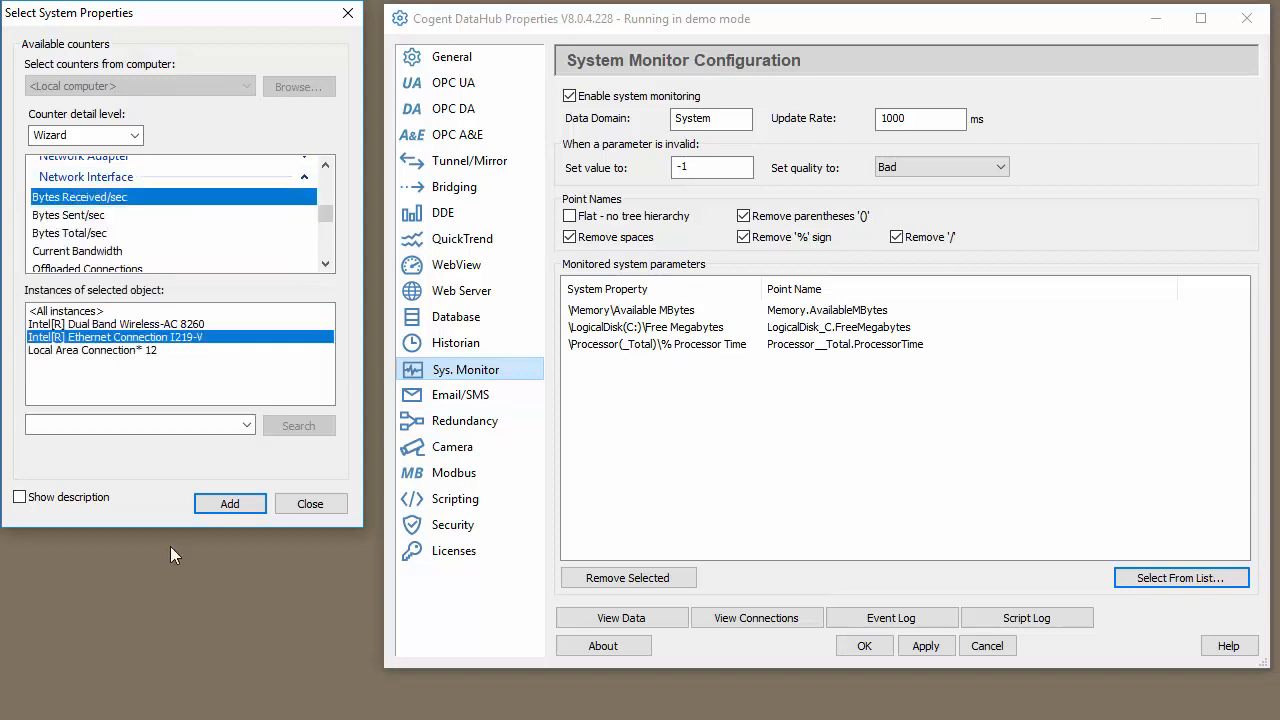
click(155, 339)
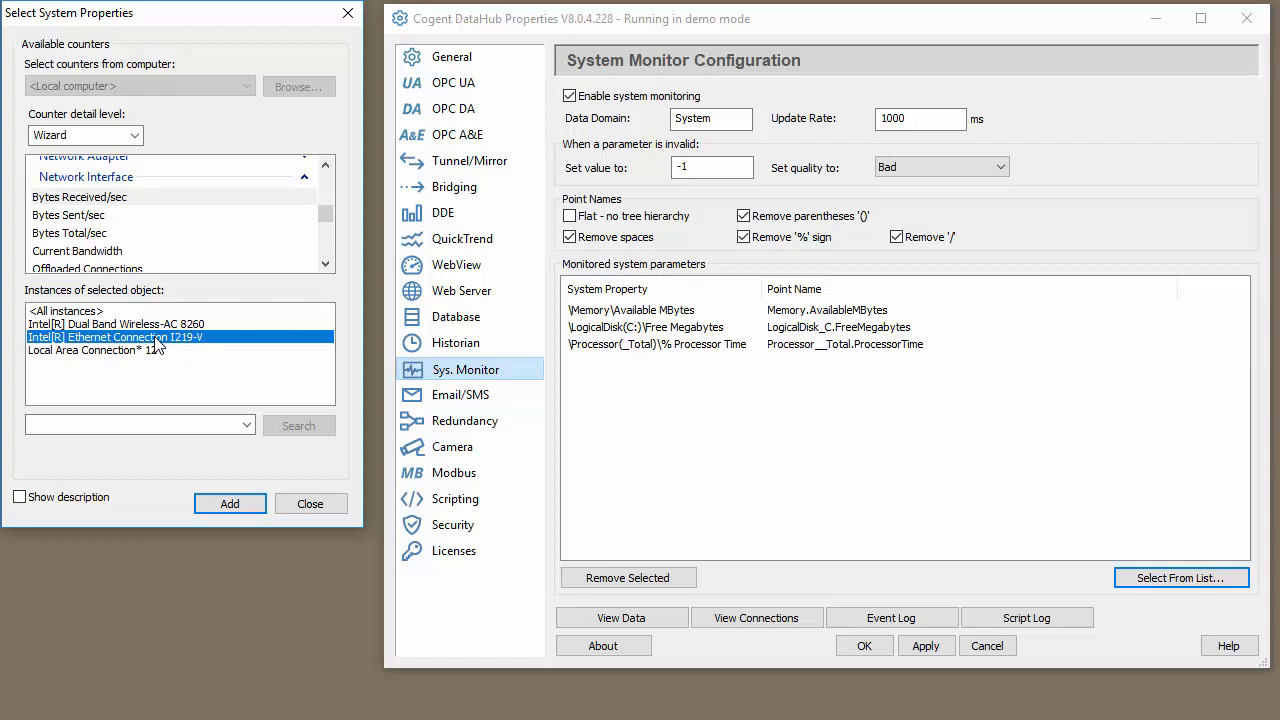
click(117, 200)
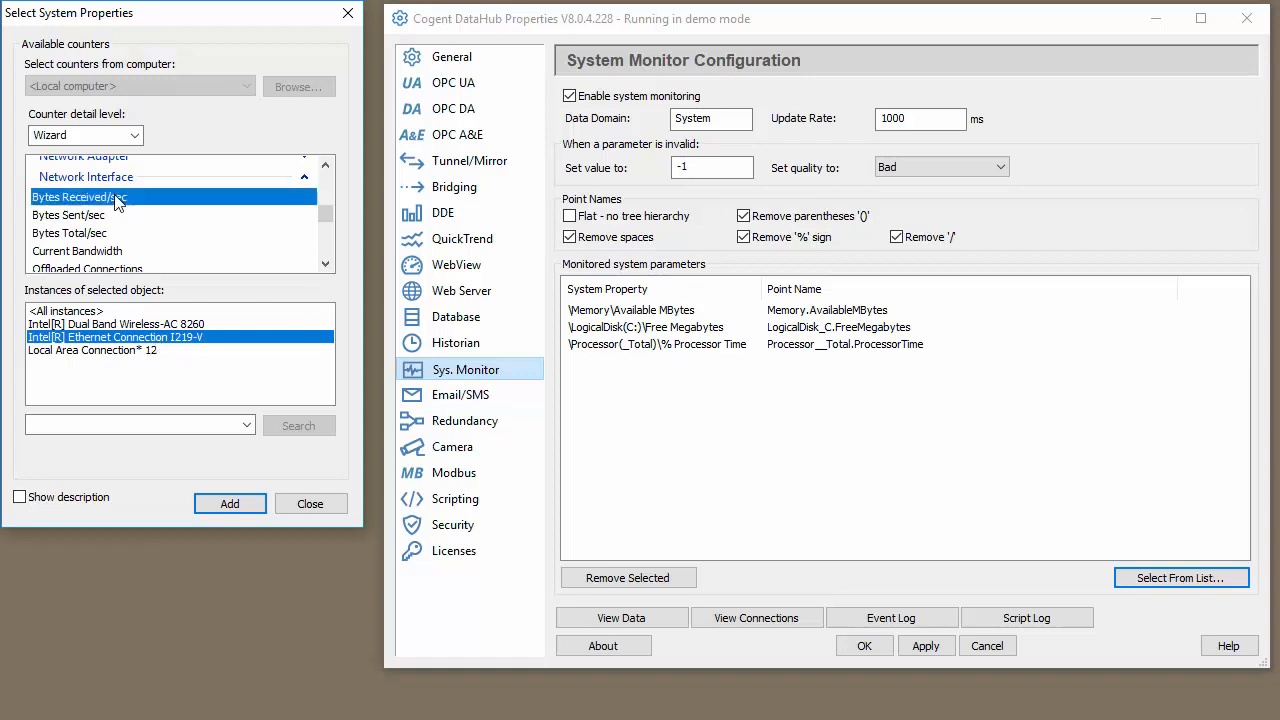
click(229, 503)
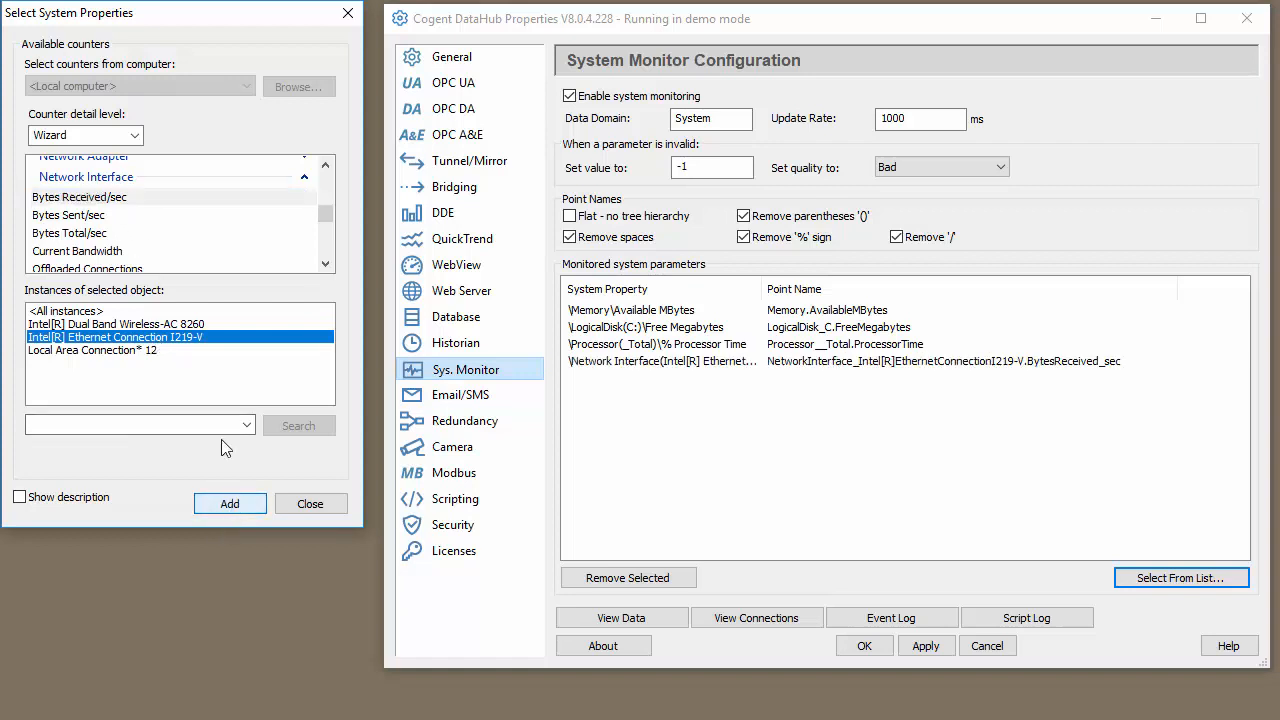
- Add the Bytes Sent/sec and Bytes Total/sec counters for the same Ethernet connection to the monitored parameters
click(98, 216)
click(229, 503)
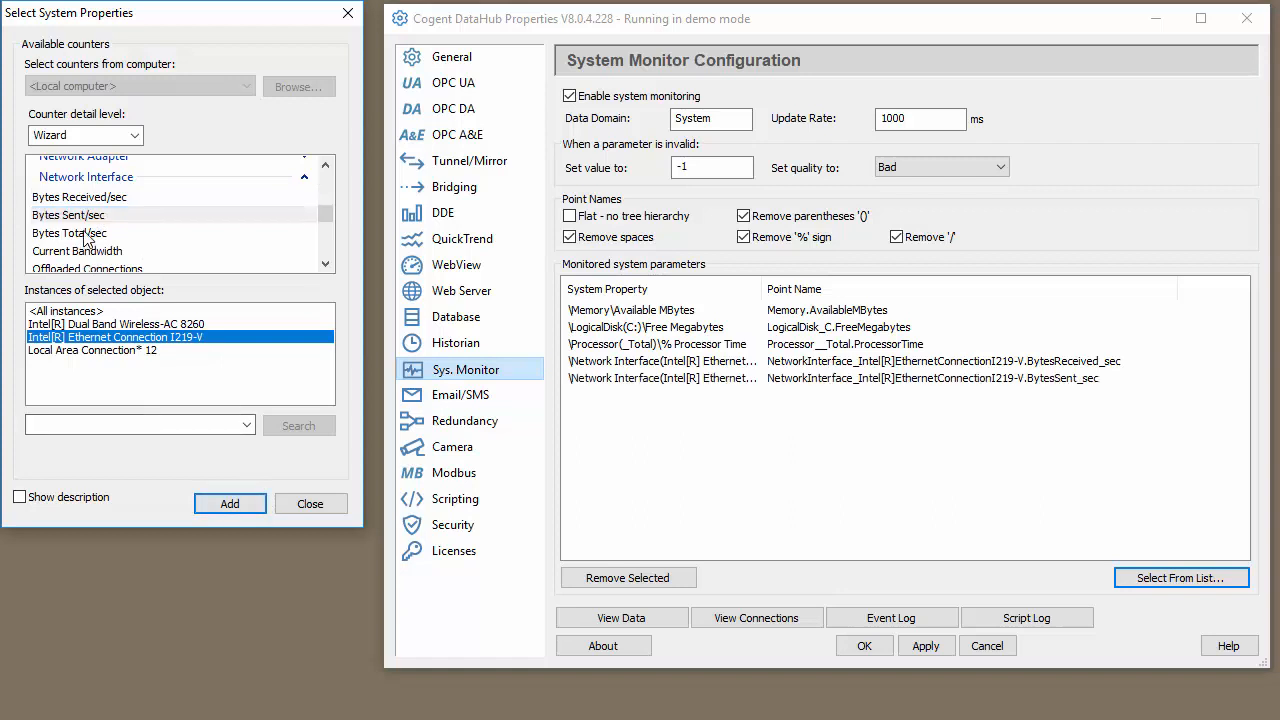
click(88, 233)
click(229, 508)
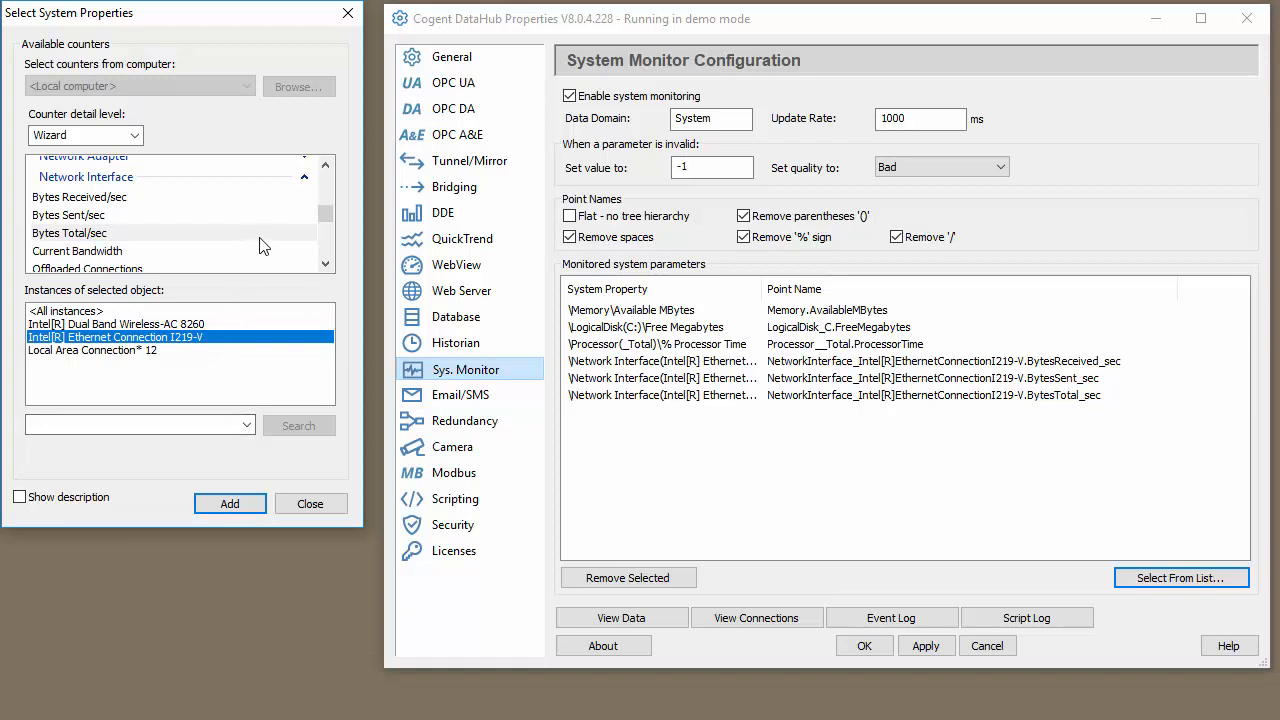
- Add the Thermal Zone Information category's Temperature counter for the \_TZ.THM0 instance to the monitored parameters
scroll(259, 246, down, 10)
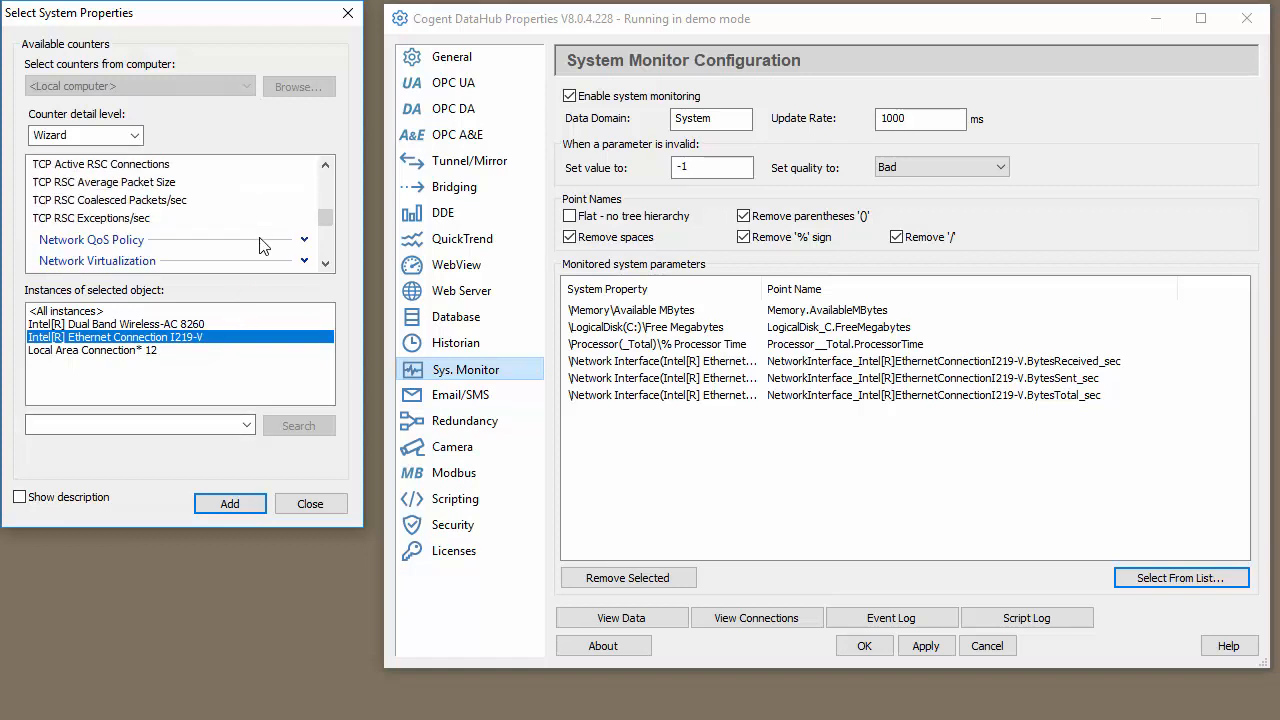
scroll(259, 246, down, 10)
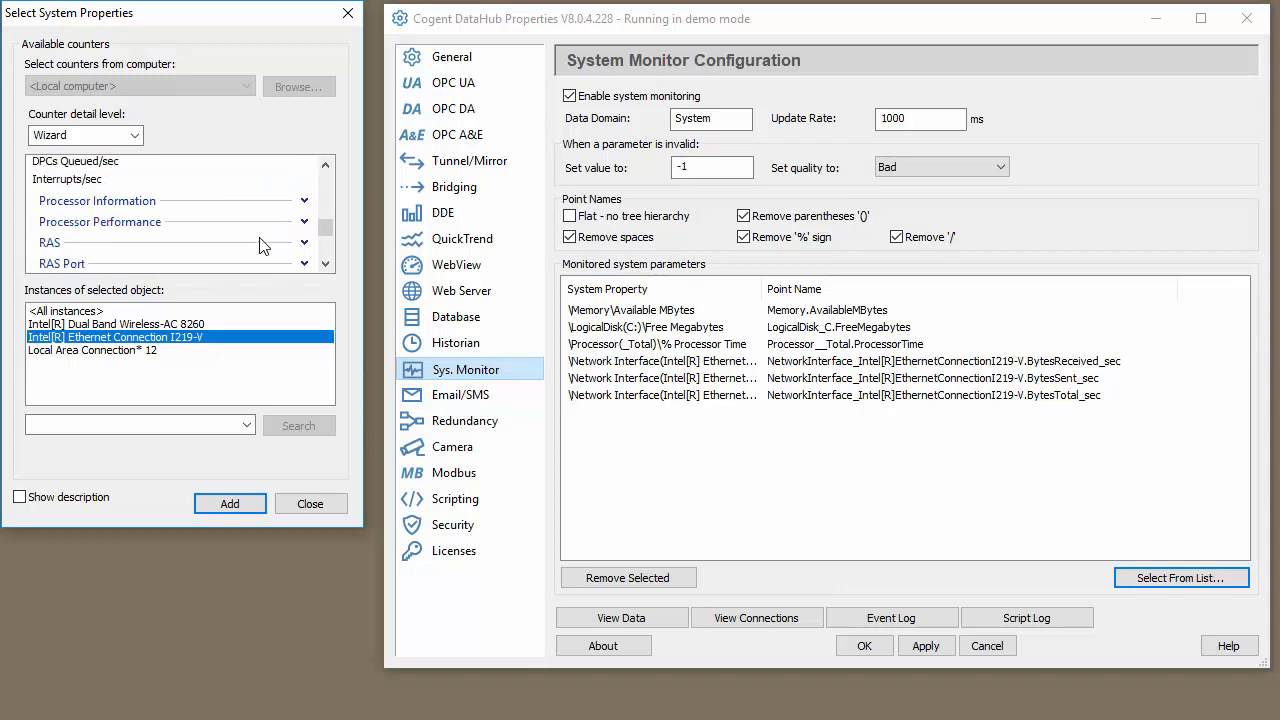
scroll(259, 246, down, 10)
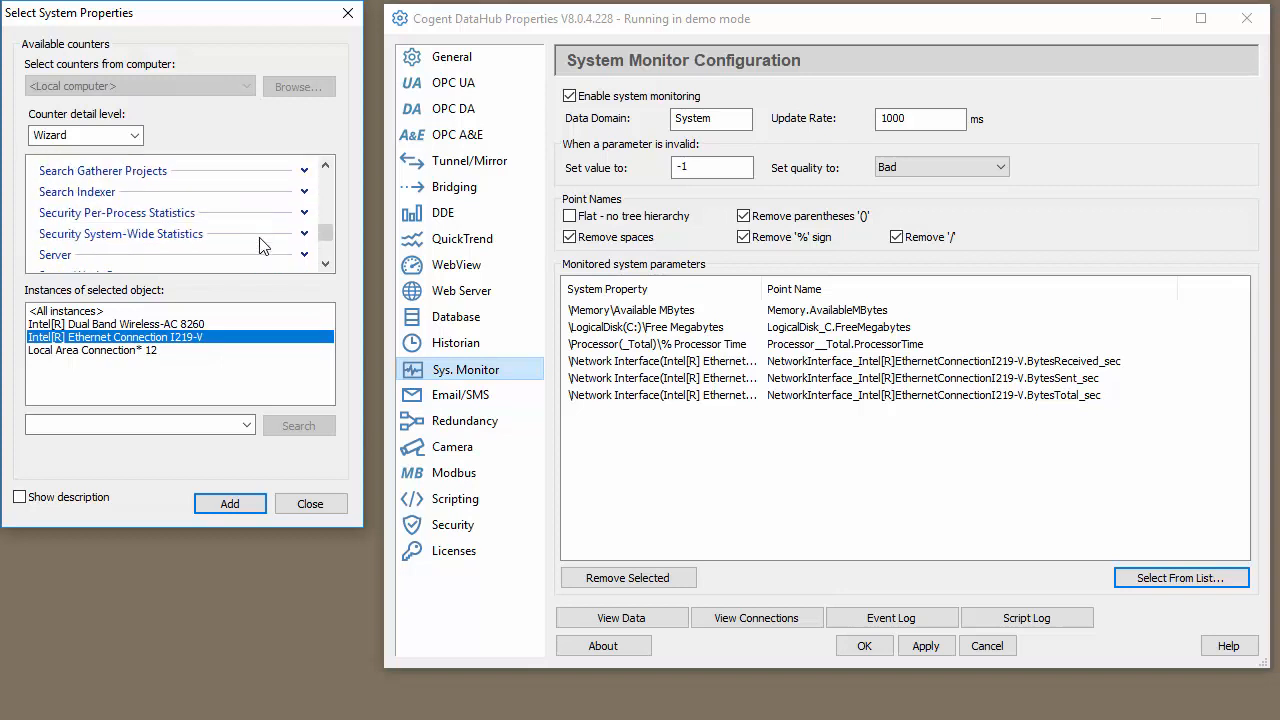
scroll(259, 246, down, 10)
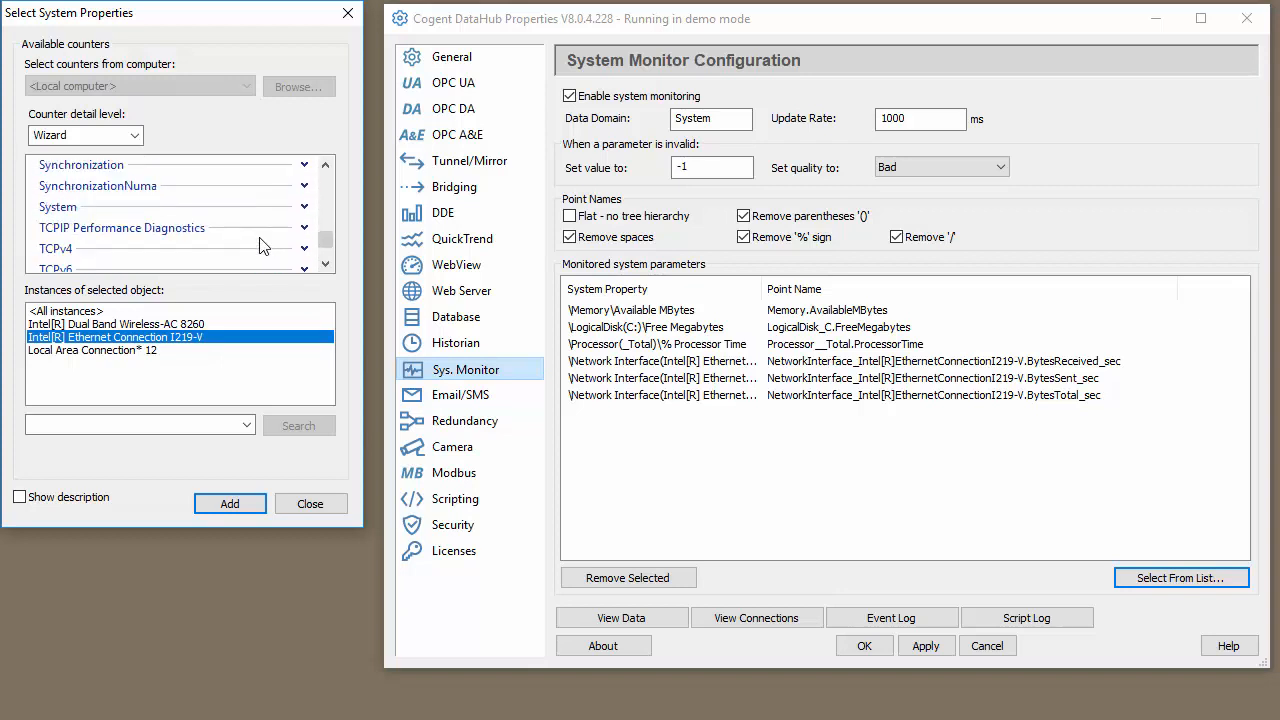
scroll(259, 246, down, 10)
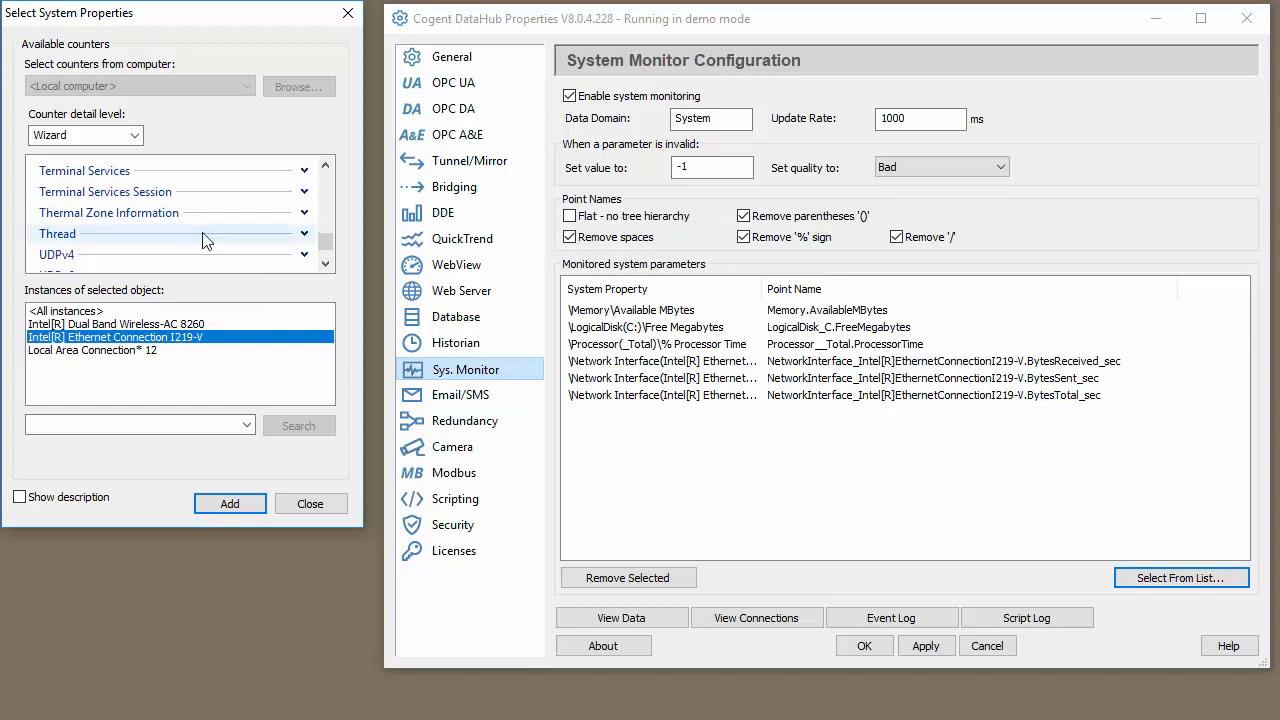
click(166, 213)
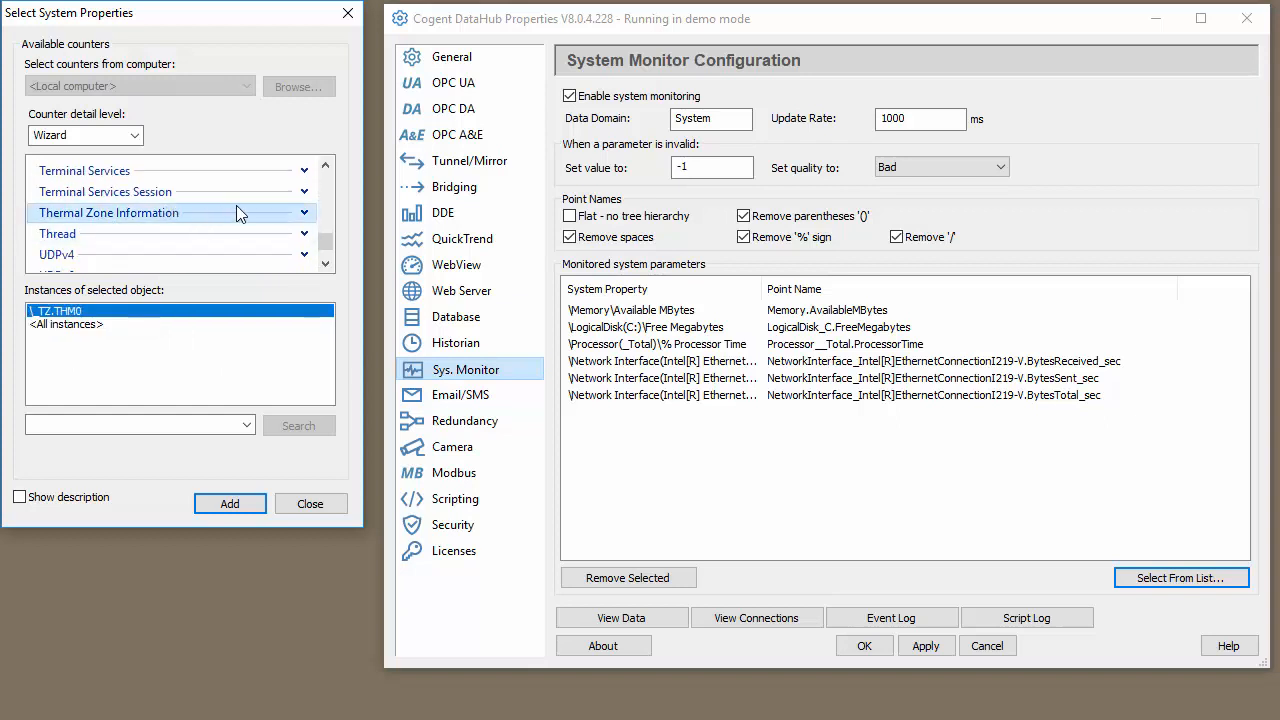
click(304, 213)
click(169, 236)
scroll(169, 240, down, 1)
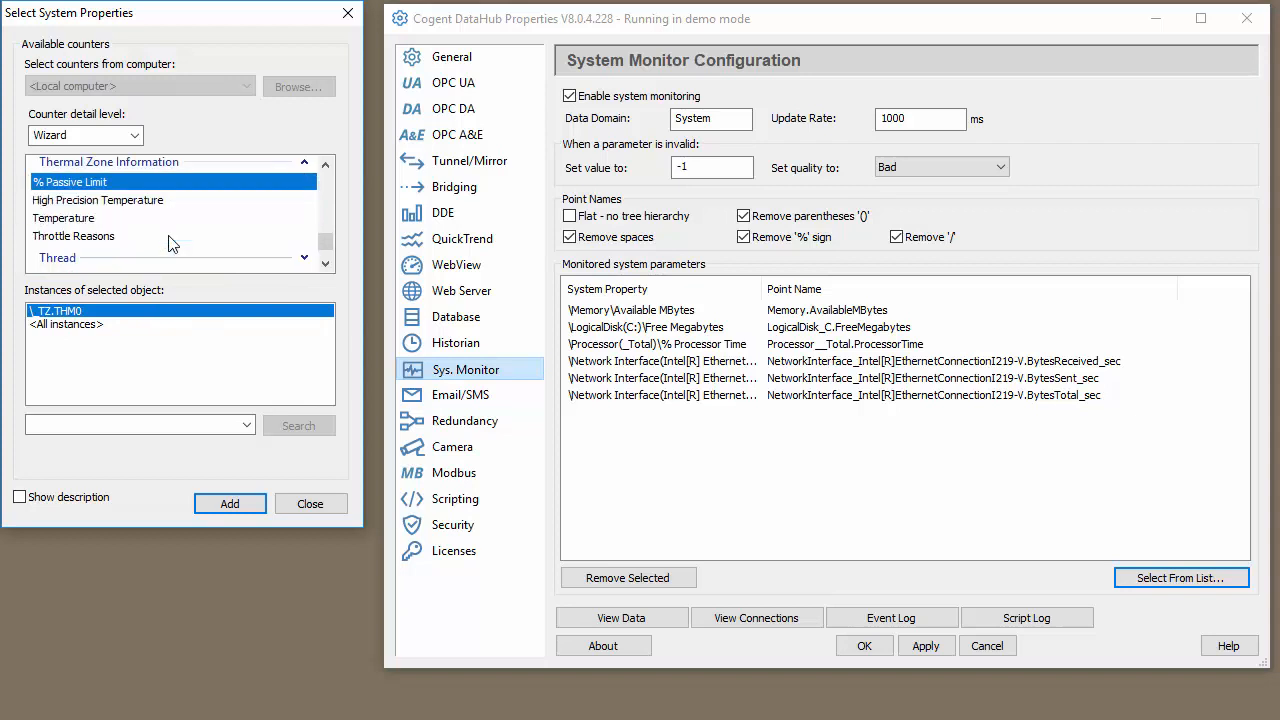
click(93, 219)
click(243, 503)
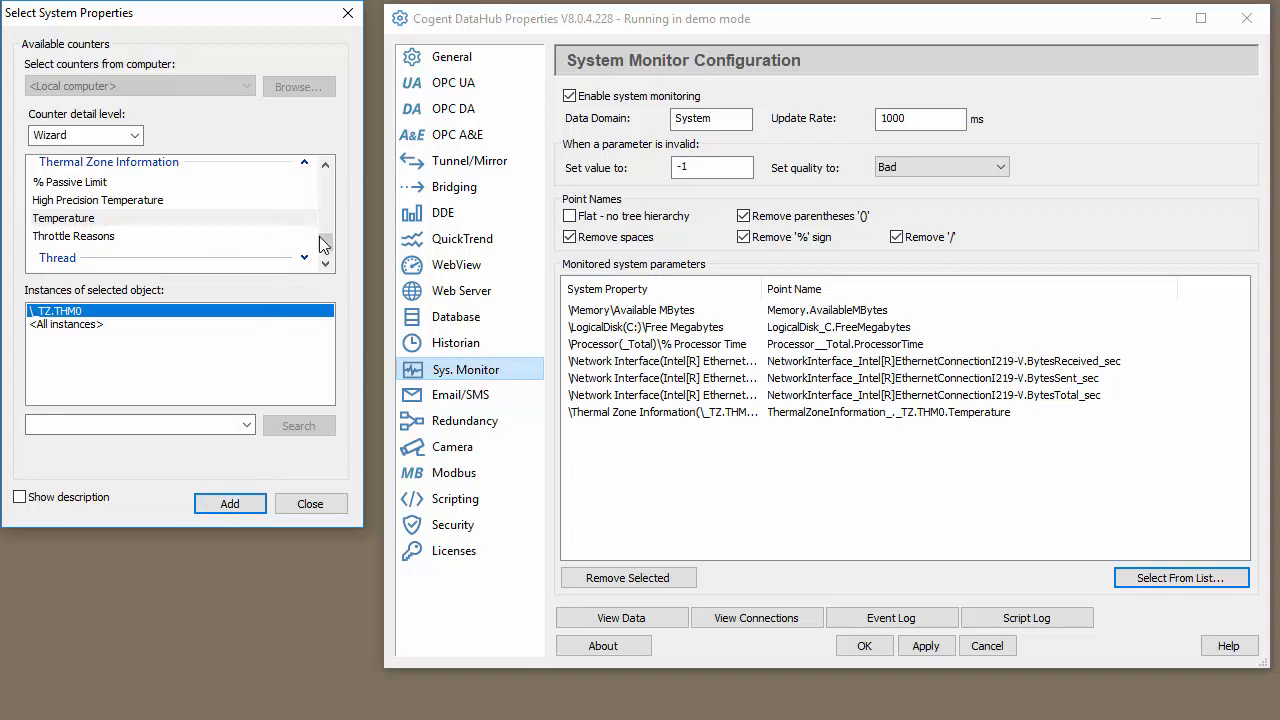
- Collapse the LogicalDisk and Processor categories in the list of available counters
drag(326, 229, 326, 221)
scroll(326, 229, up, 3)
scroll(304, 229, up, 2)
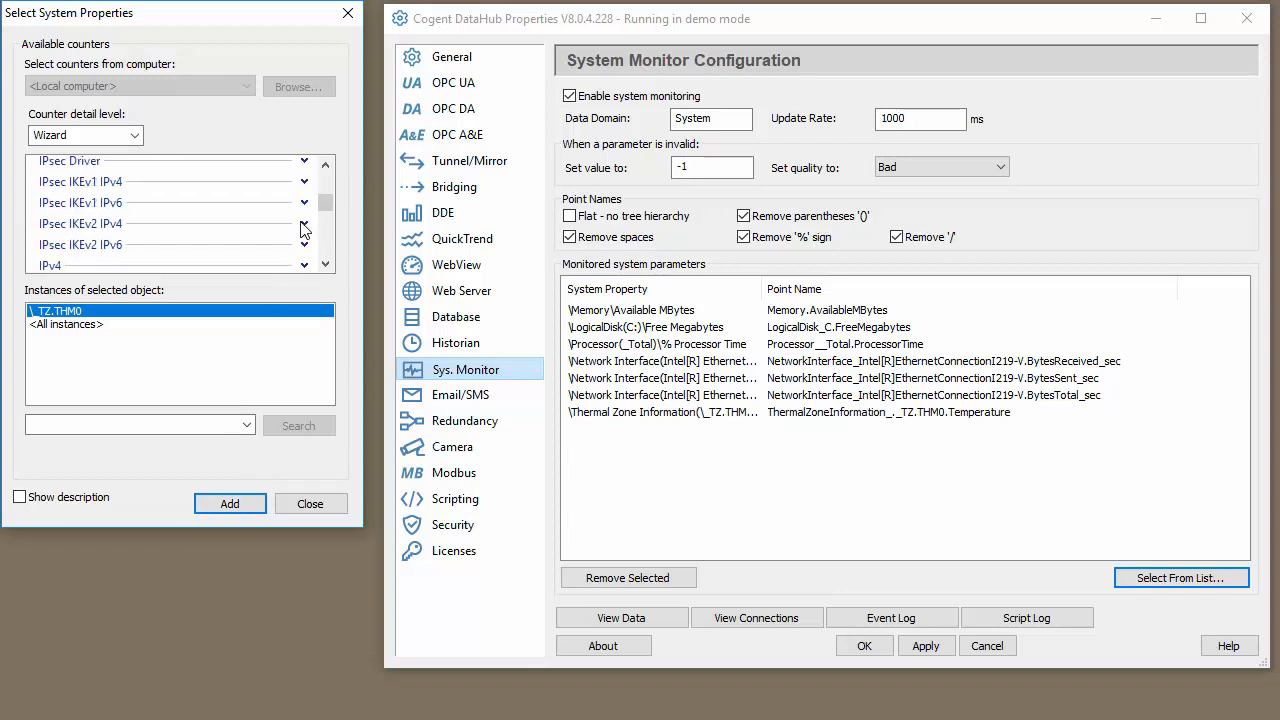
scroll(304, 229, down, 3)
click(304, 197)
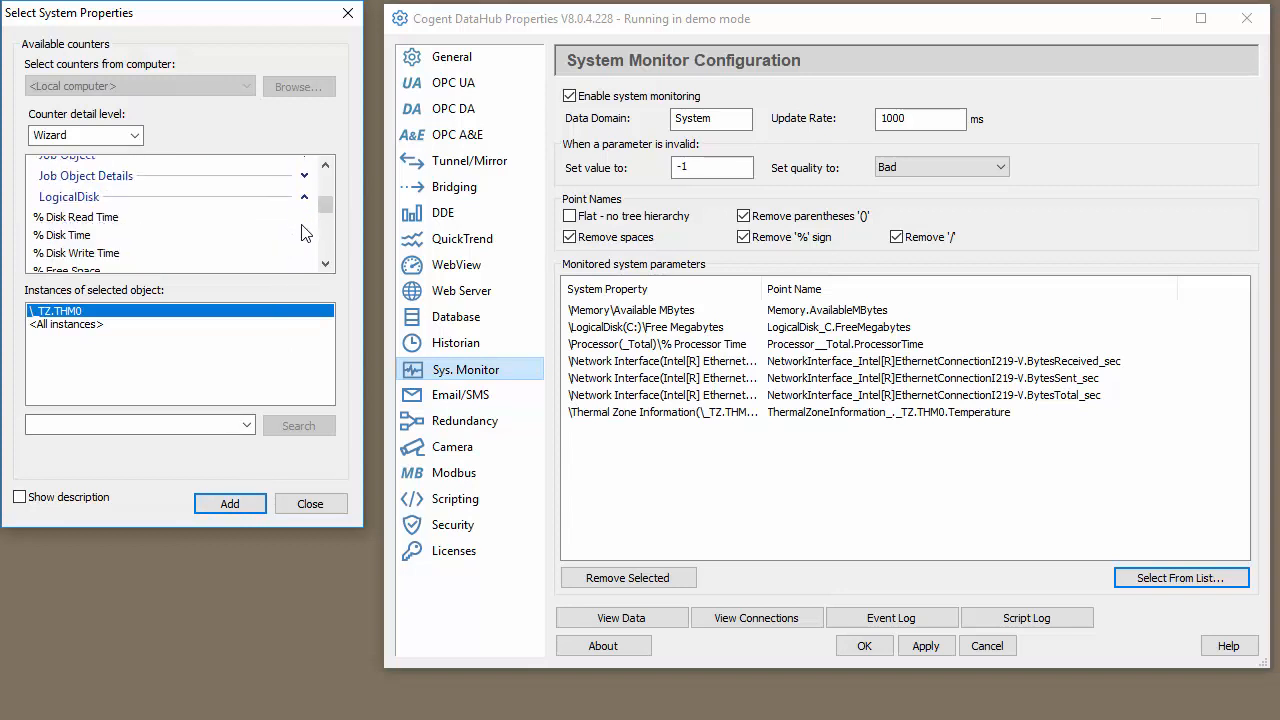
click(306, 198)
scroll(330, 240, down, 4)
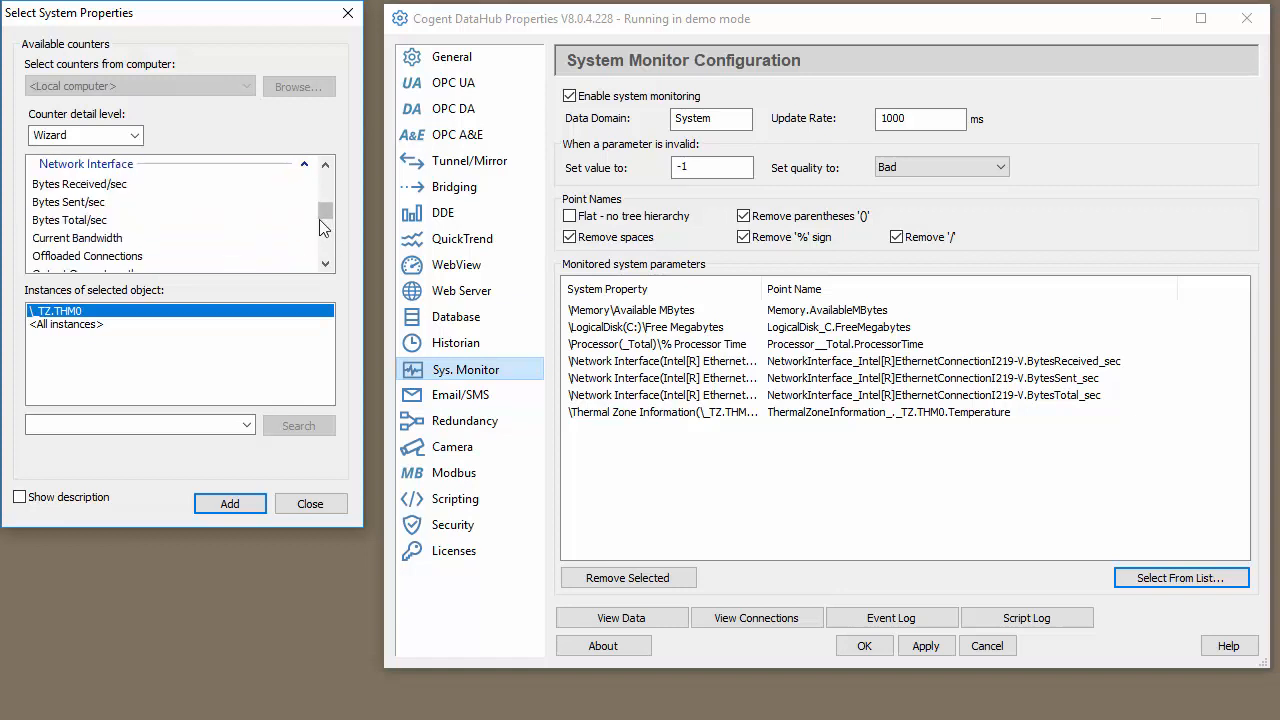
scroll(320, 225, down, 5)
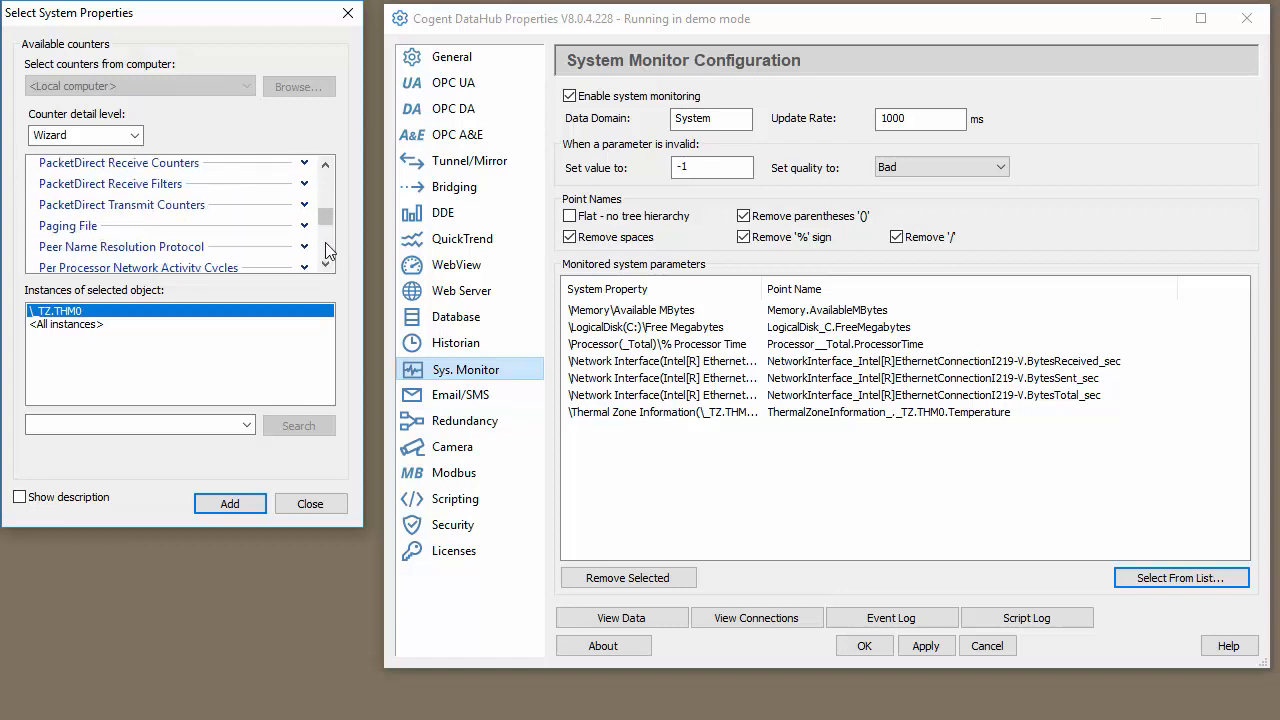
scroll(325, 250, down, 4)
click(304, 203)
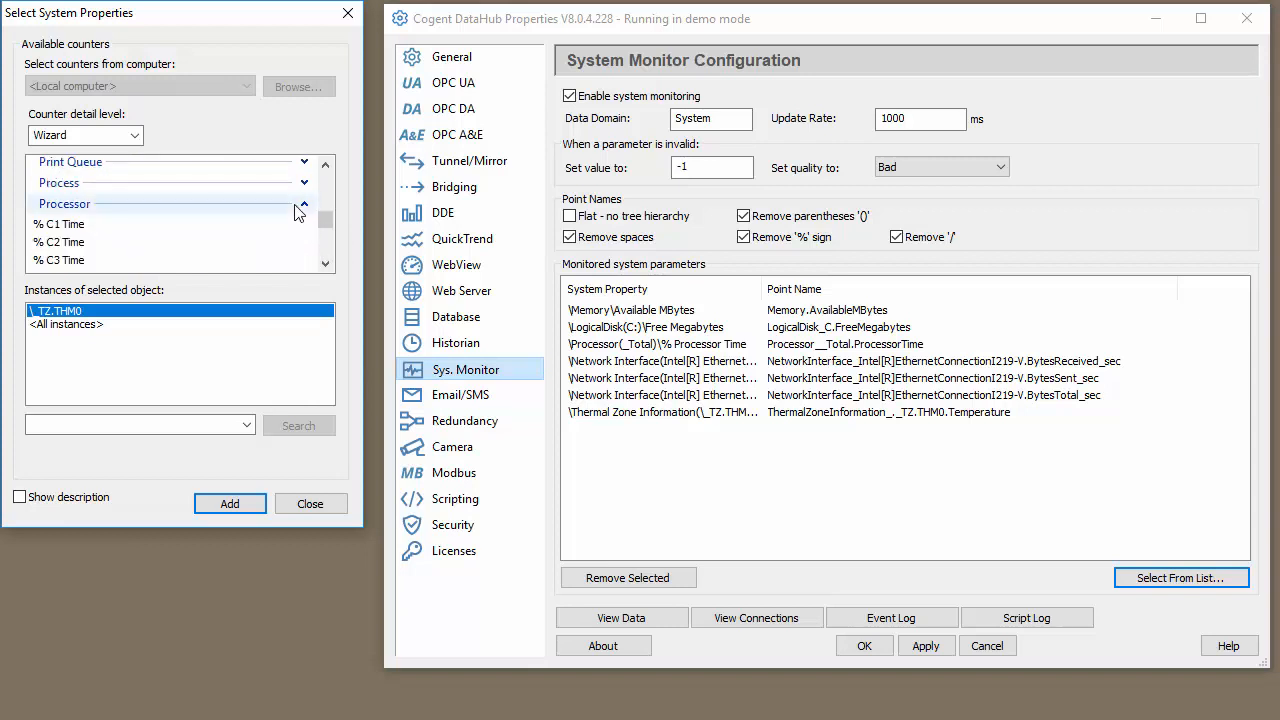
click(304, 203)
- Add the Process category's ID Process counter for the server_runtime instance to the monitored parameters
click(304, 182)
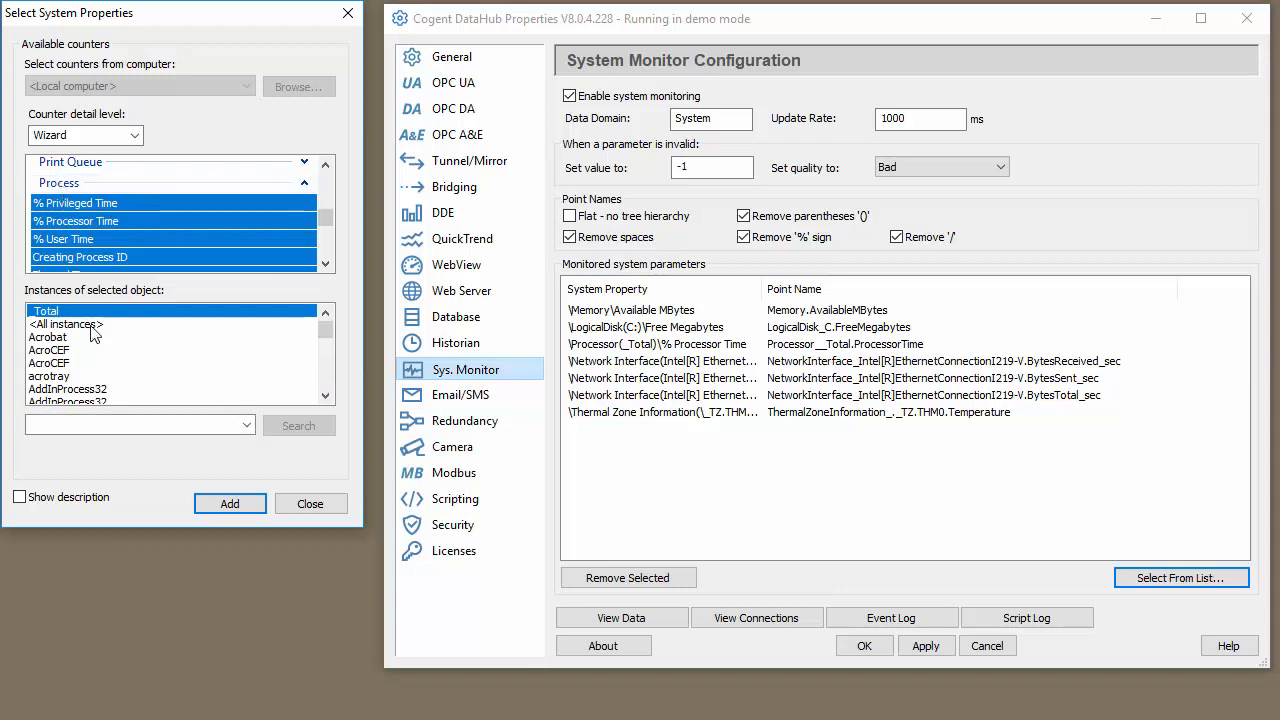
scroll(84, 371, down, 15)
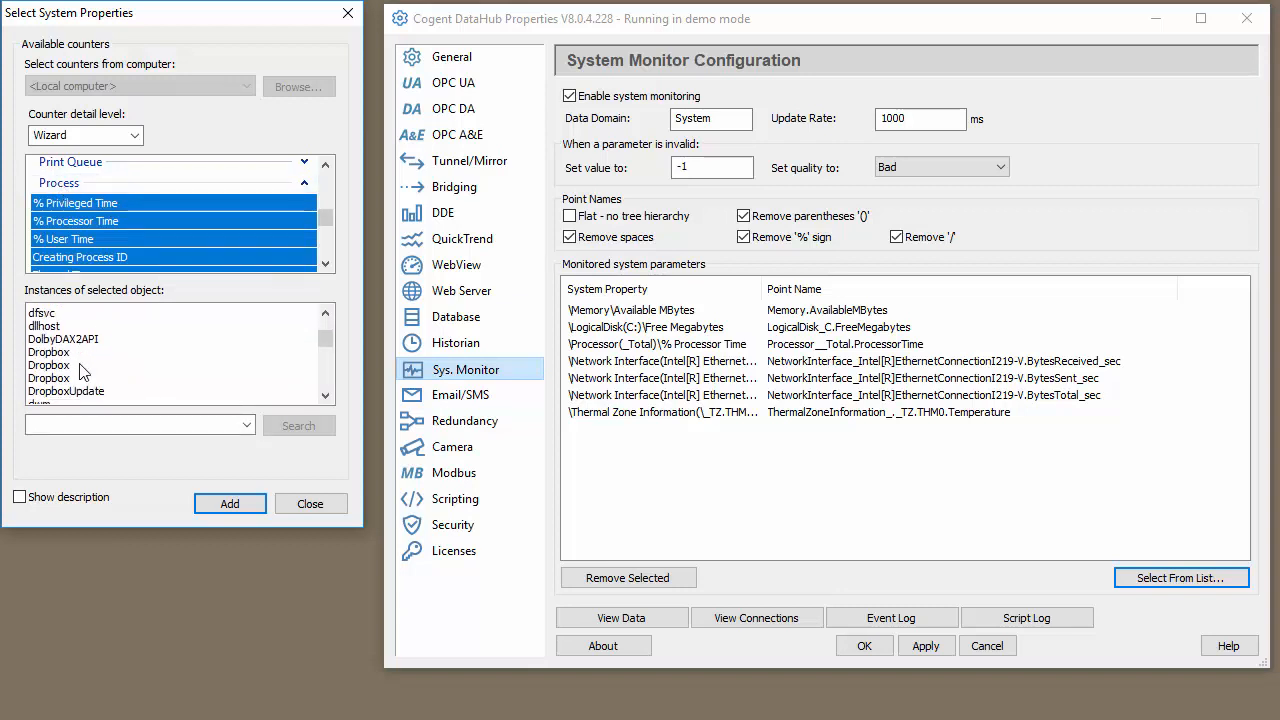
scroll(84, 371, down, 4)
click(88, 351)
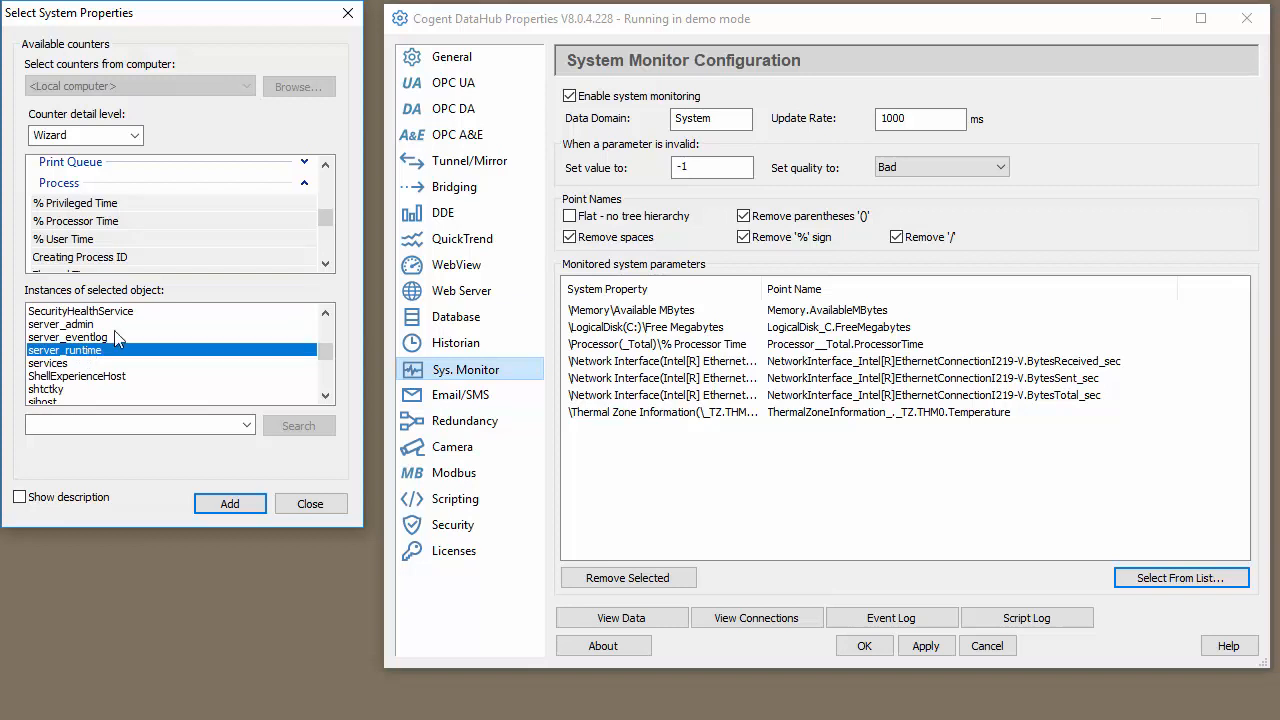
click(325, 263)
click(325, 263)
click(325, 263)
click(325, 263)
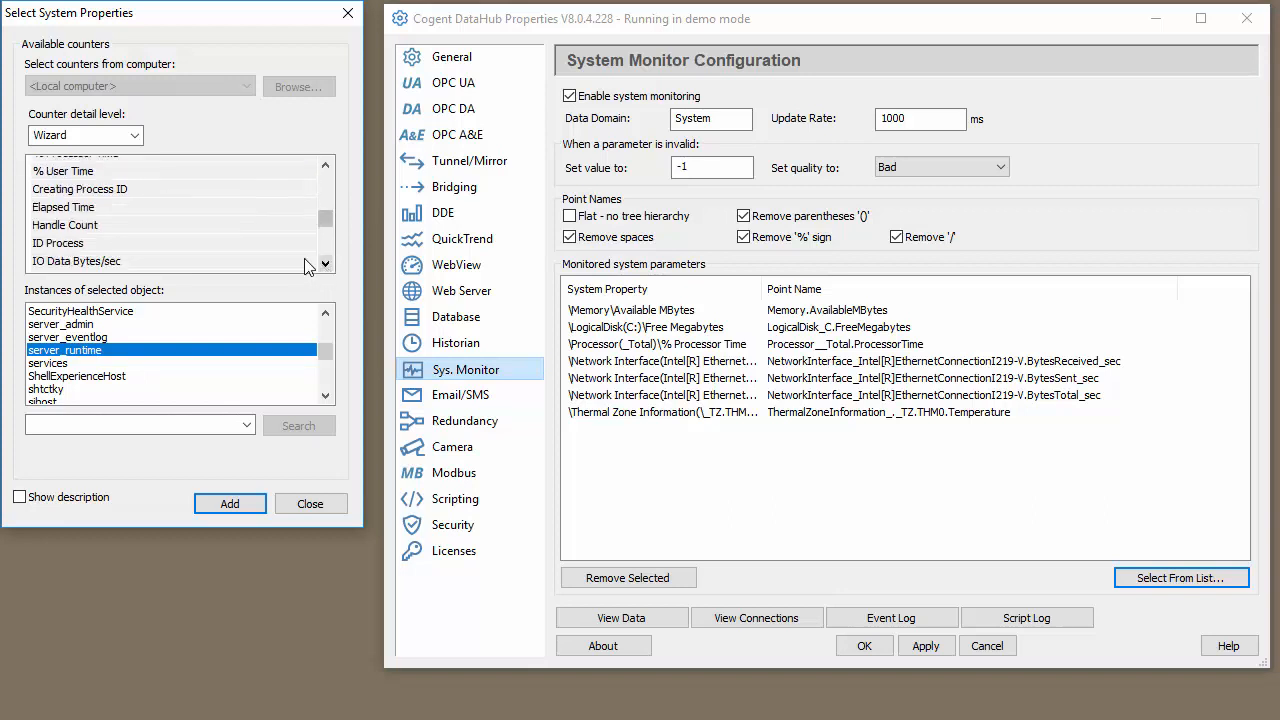
click(60, 243)
click(236, 510)
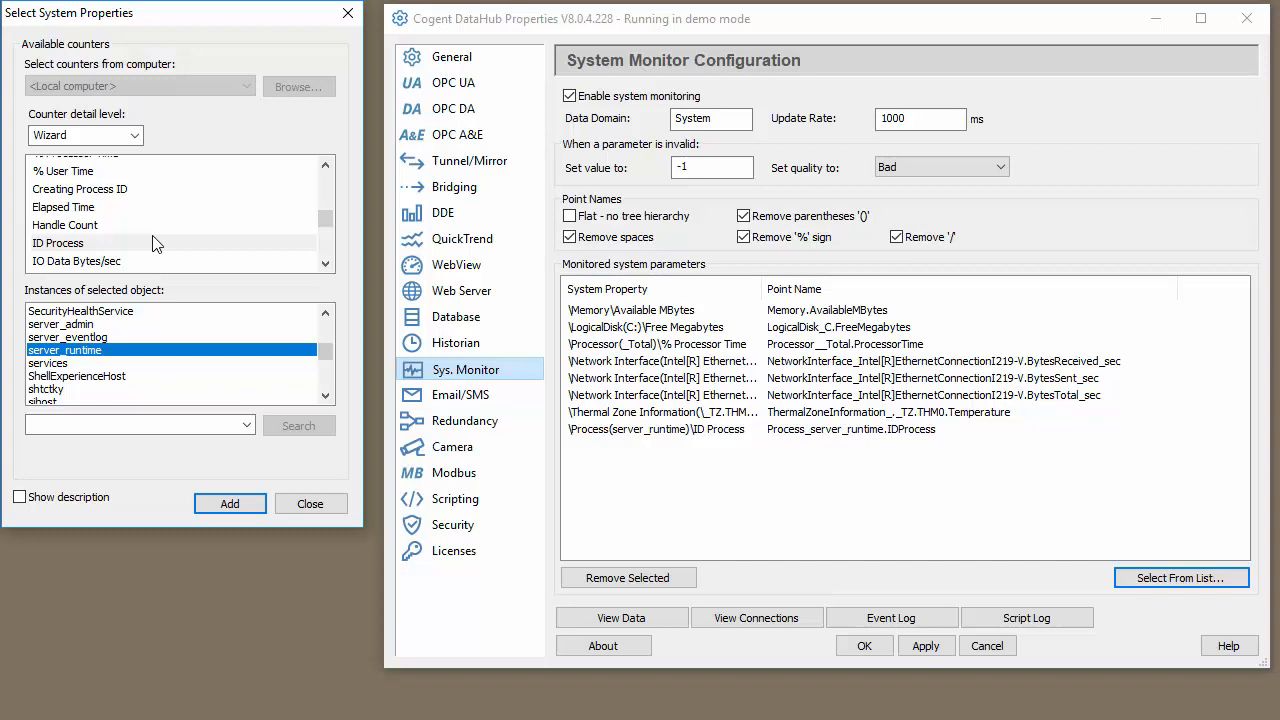
- Add the Working Set counter for the server_runtime process and close the system property selection
scroll(155, 244, down, 1)
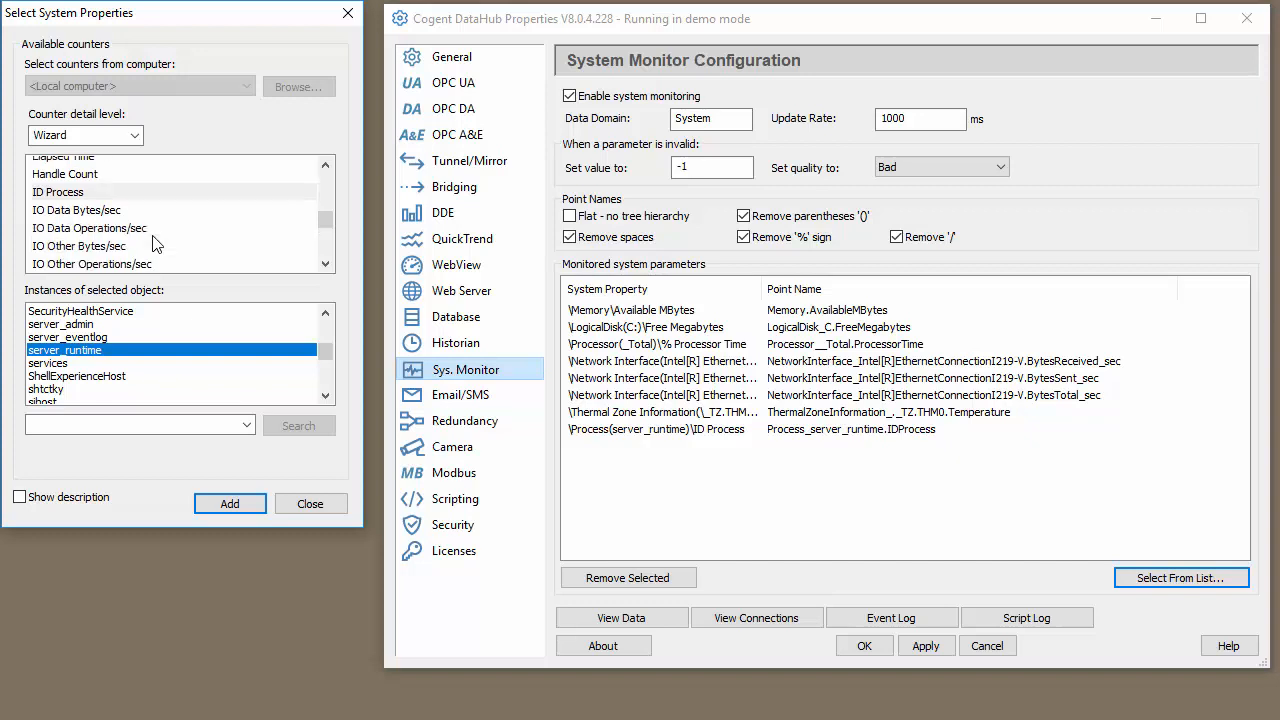
scroll(165, 238, down, 5)
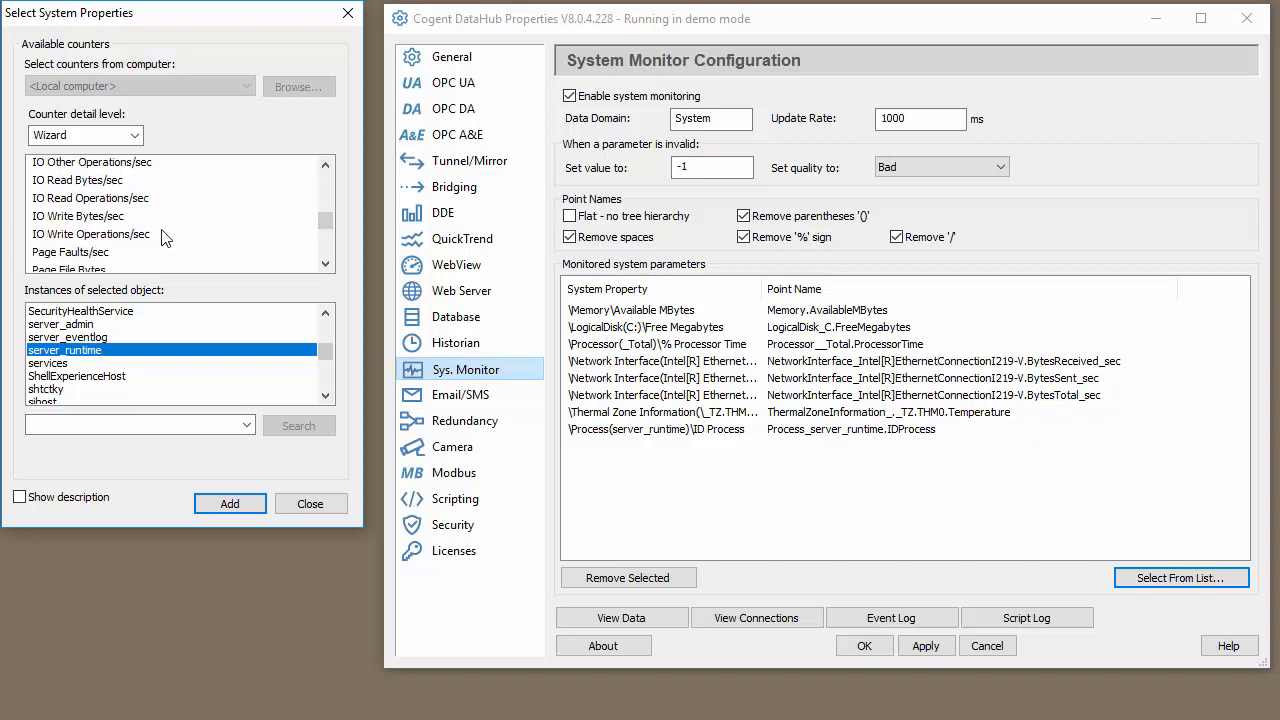
scroll(167, 238, down, 1)
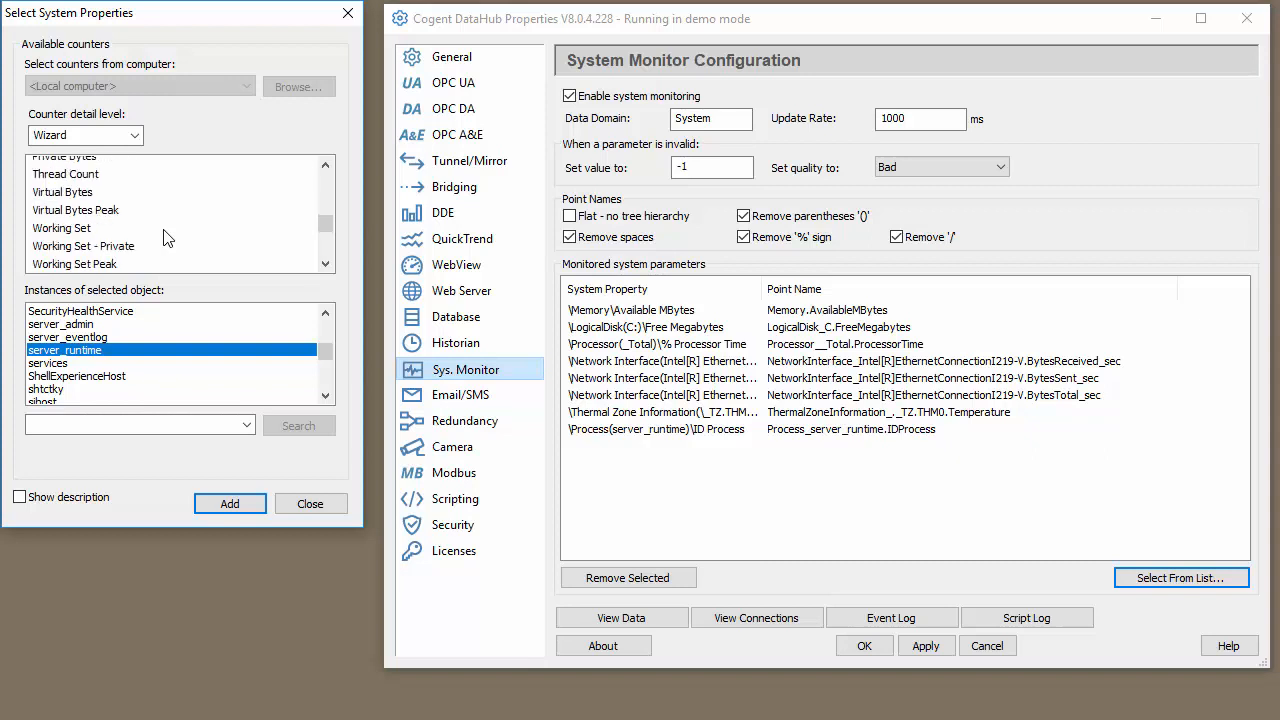
click(97, 230)
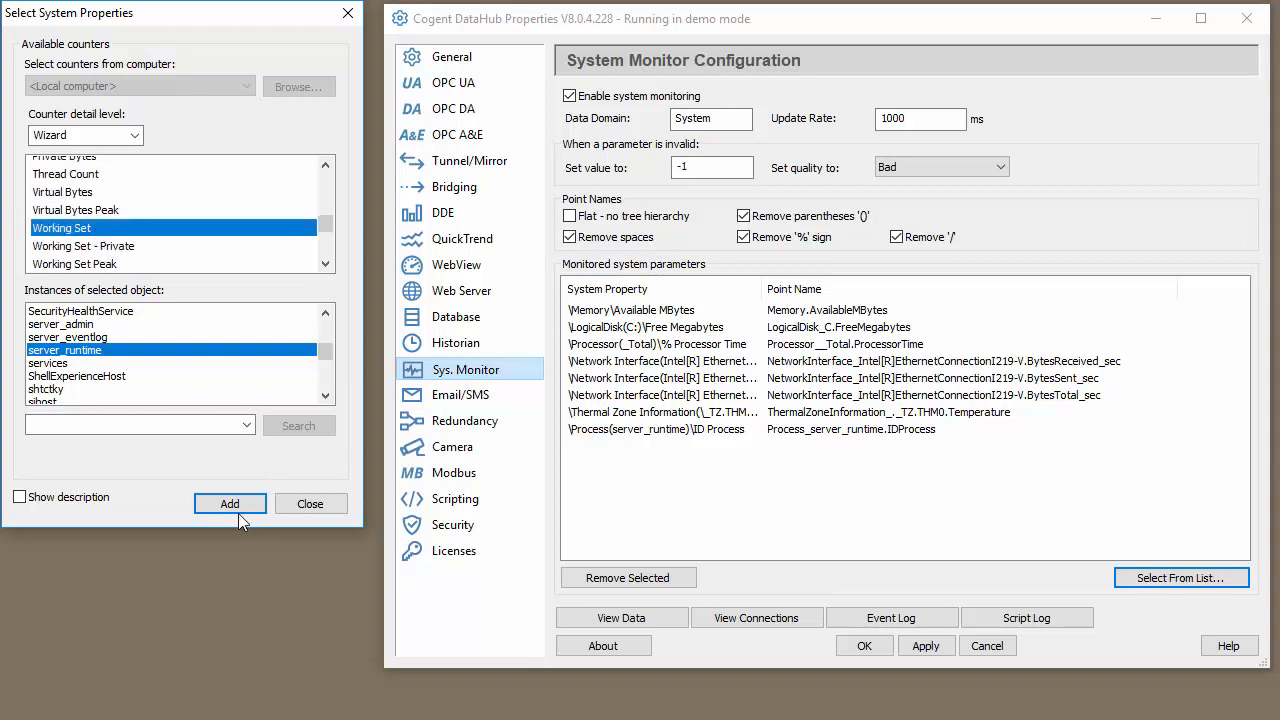
click(231, 506)
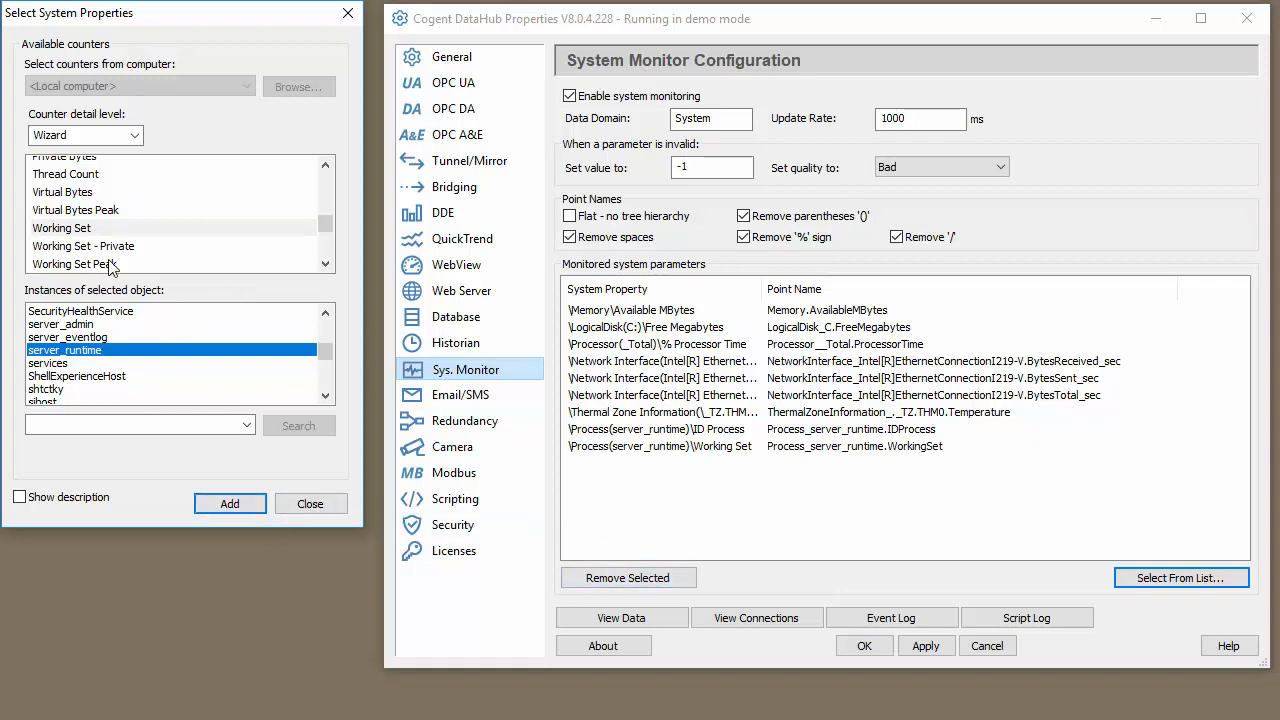
click(310, 504)
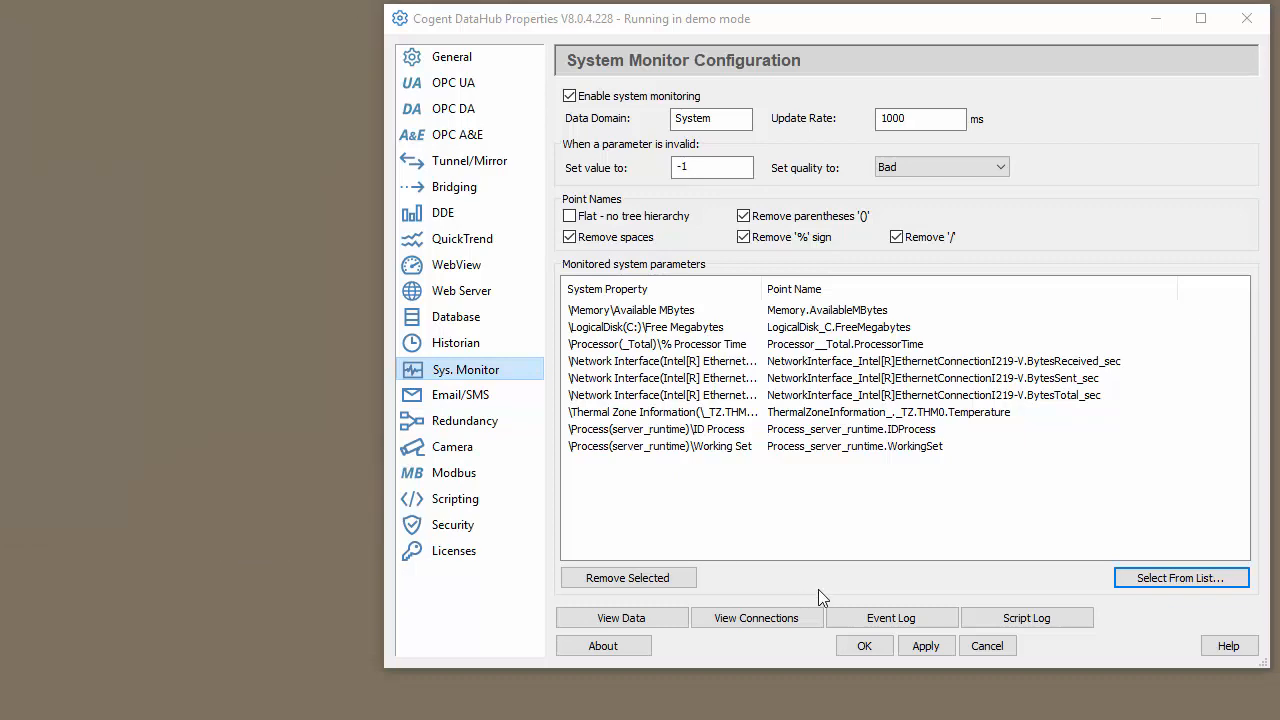
- Open the DataHub Data Browser and expand the System domain to view its monitored point groups
click(638, 616)
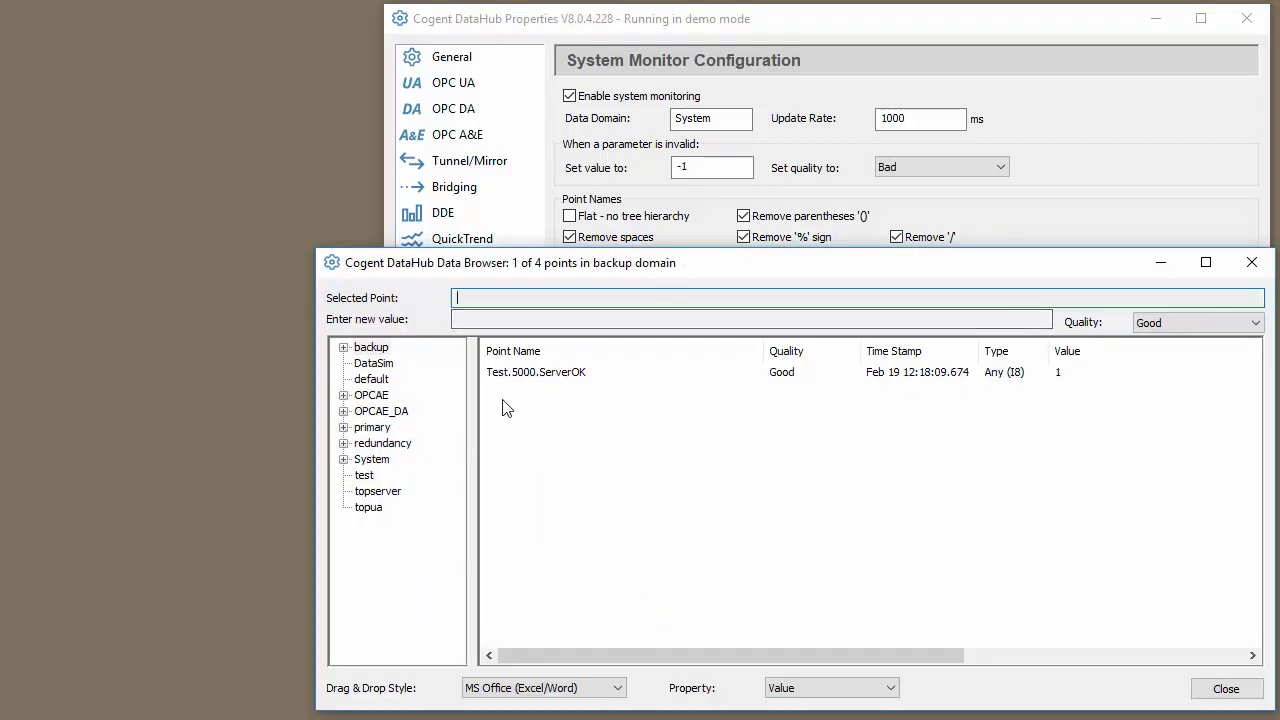
click(364, 462)
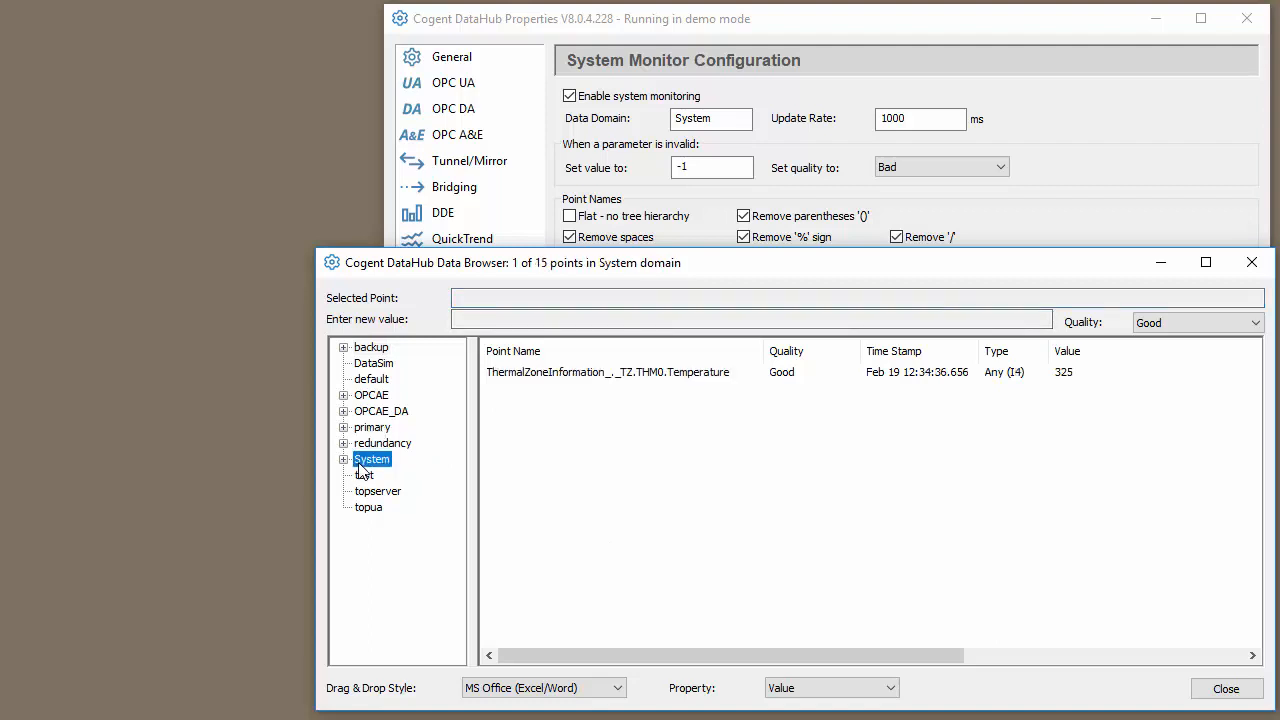
click(343, 459)
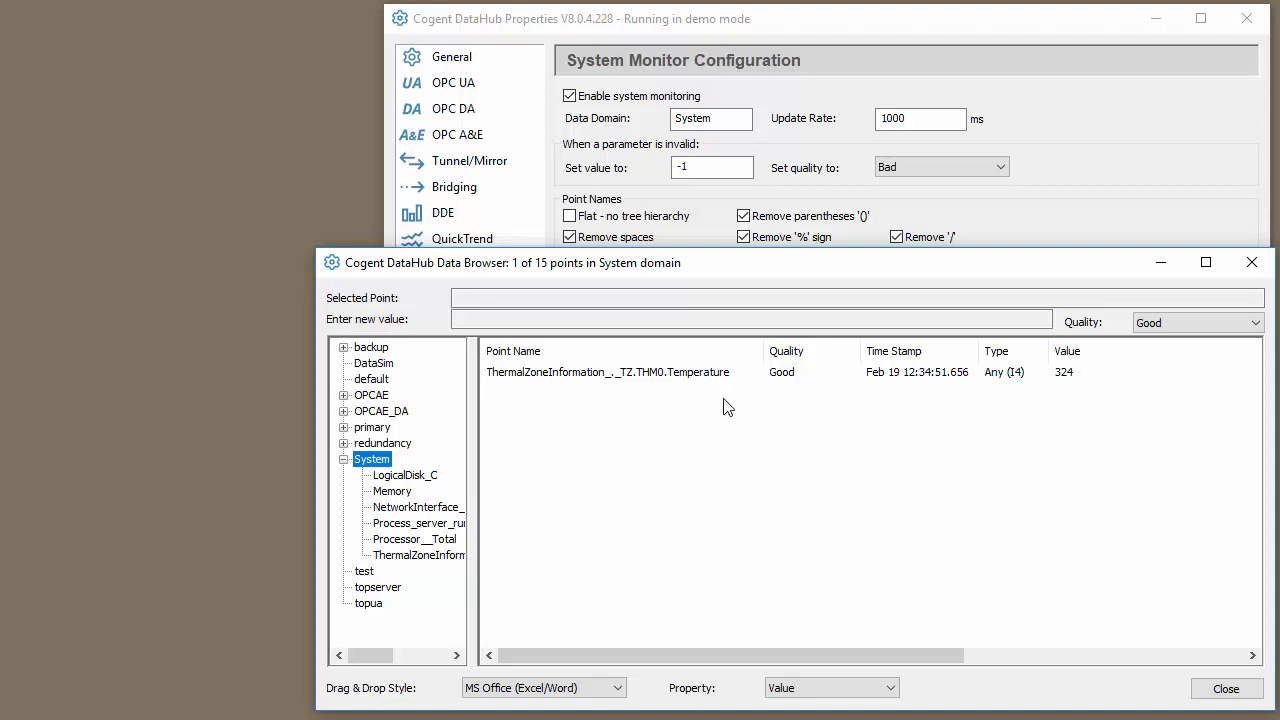
- Compare the LogicalDisk_C FreeMegabytes point with the C: drive's free space in File Explorer, then dismiss File Explorer
click(397, 477)
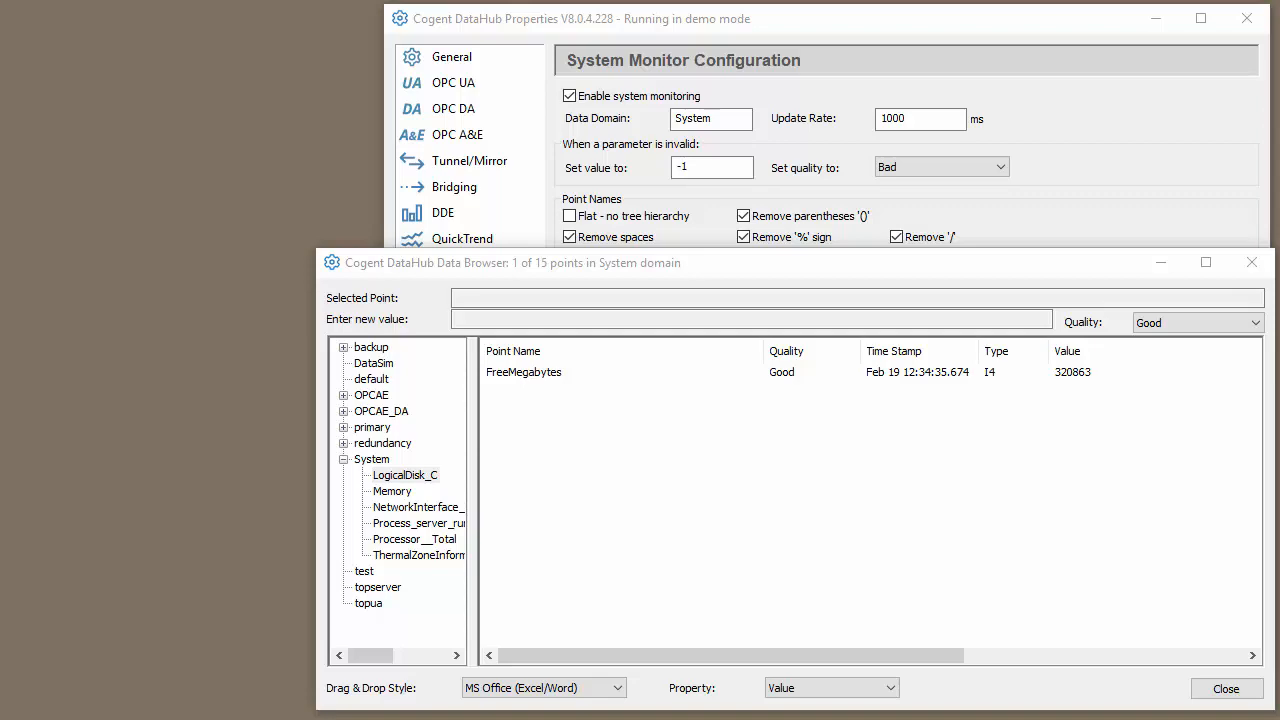
key(super+e)
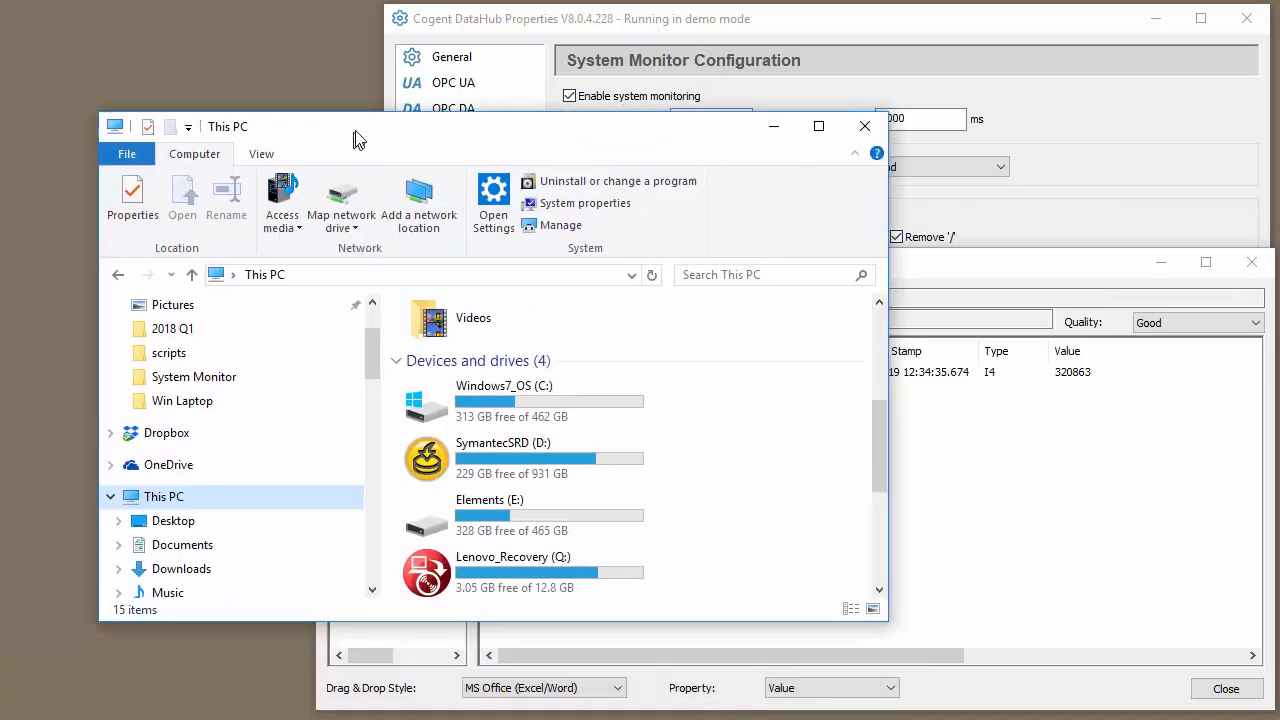
drag(357, 137, 297, 143)
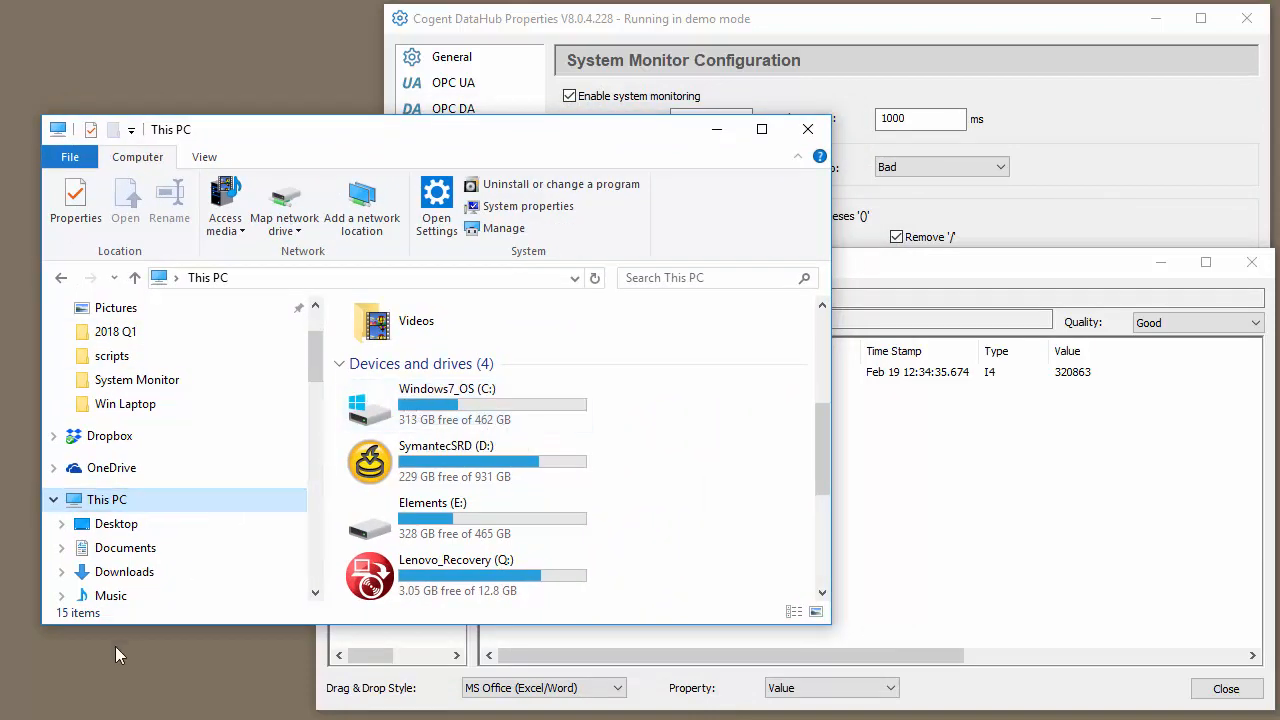
drag(491, 141, 1279, 719)
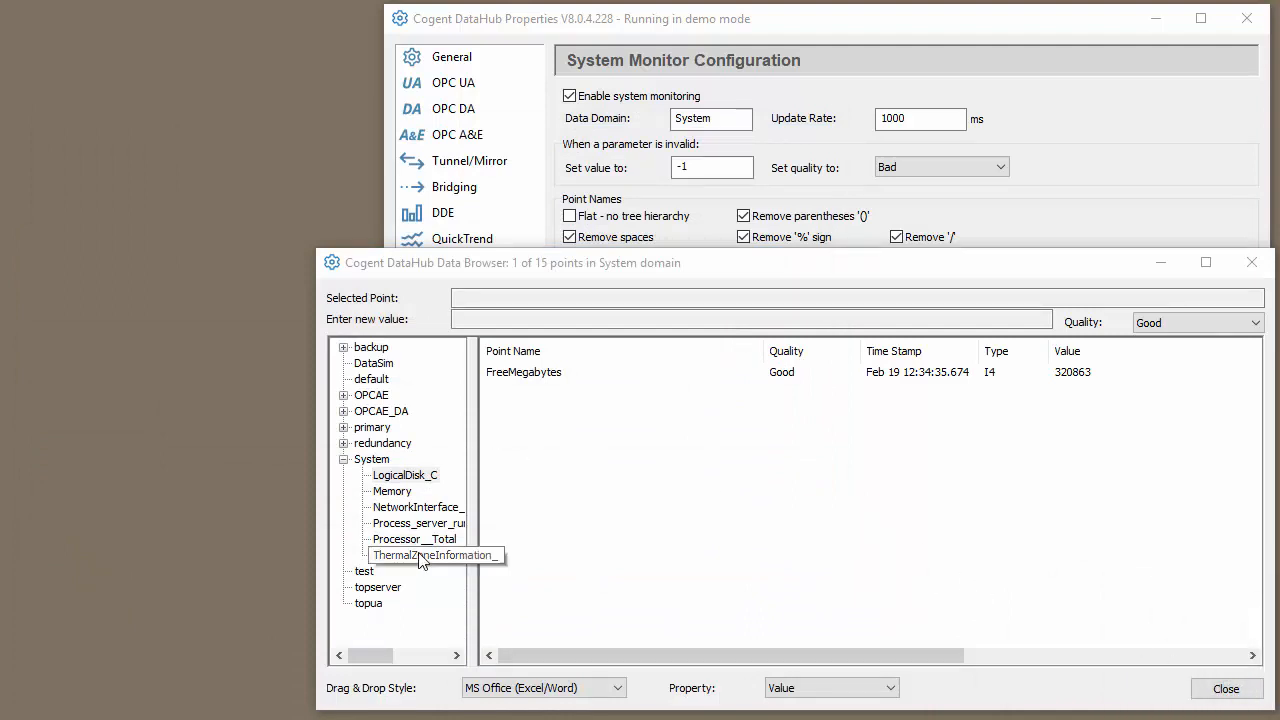
- Compare the Memory AvailableMBytes point with the available memory in Task Manager's performance view
click(392, 491)
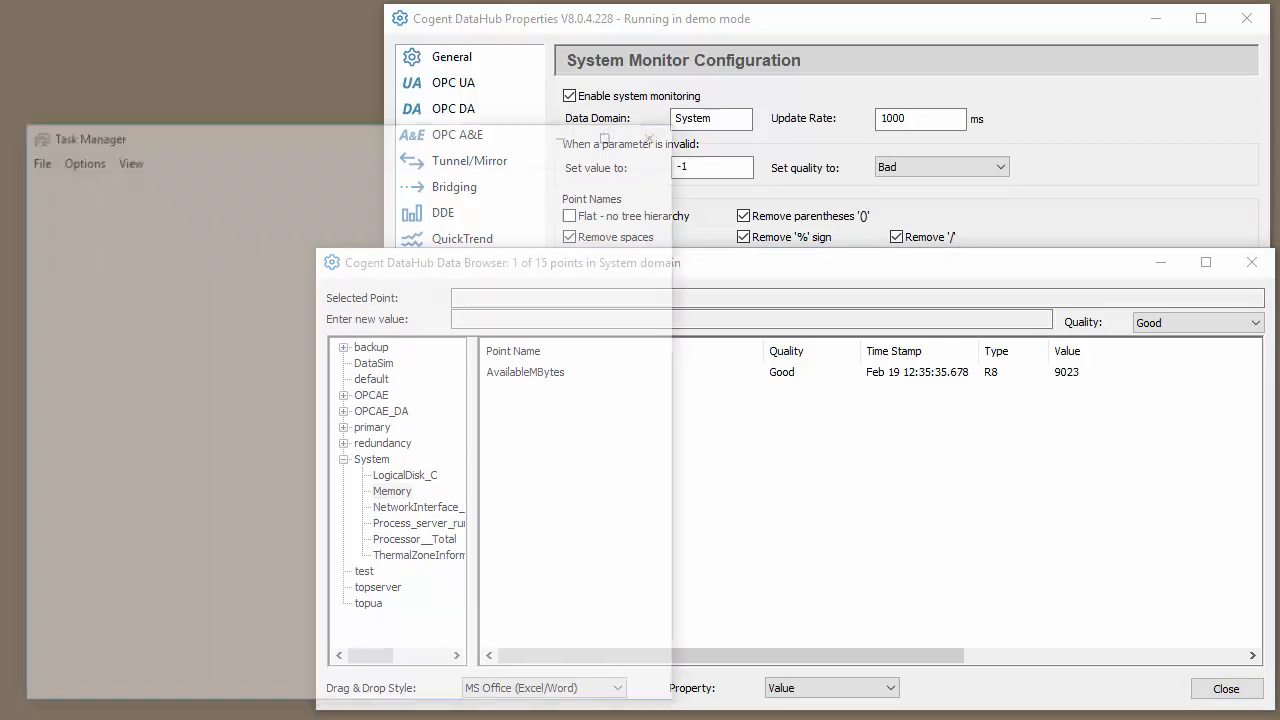
click(125, 181)
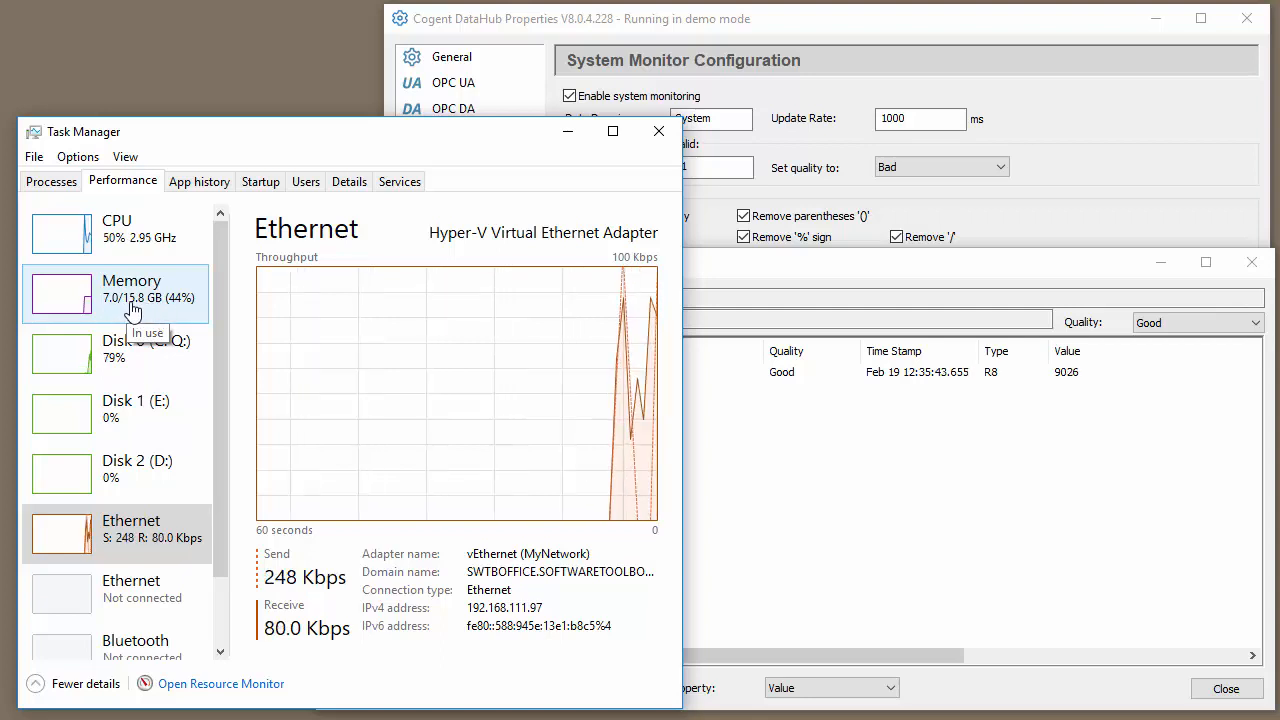
click(133, 310)
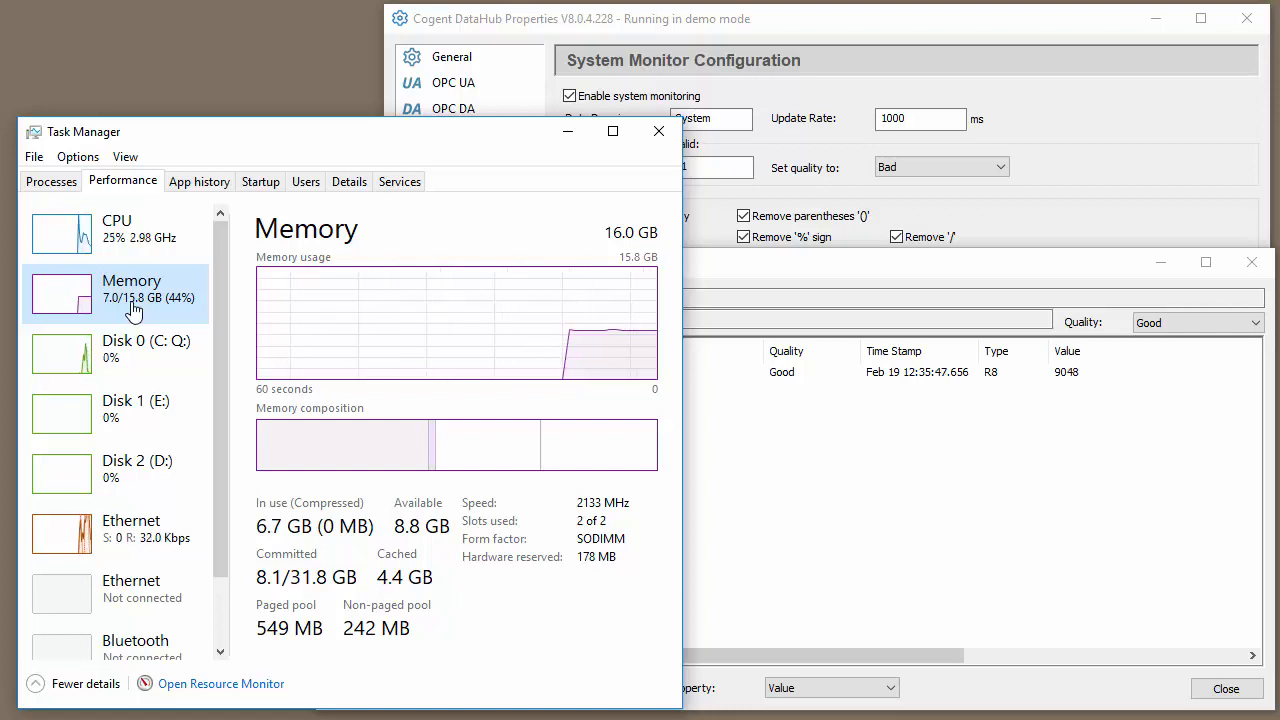
- Compare the network interface's BytesReceived_sec, BytesSent_sec and BytesTotal_sec points with the Ethernet throughput in Task Manager, then close Task Manager
click(858, 279)
click(429, 510)
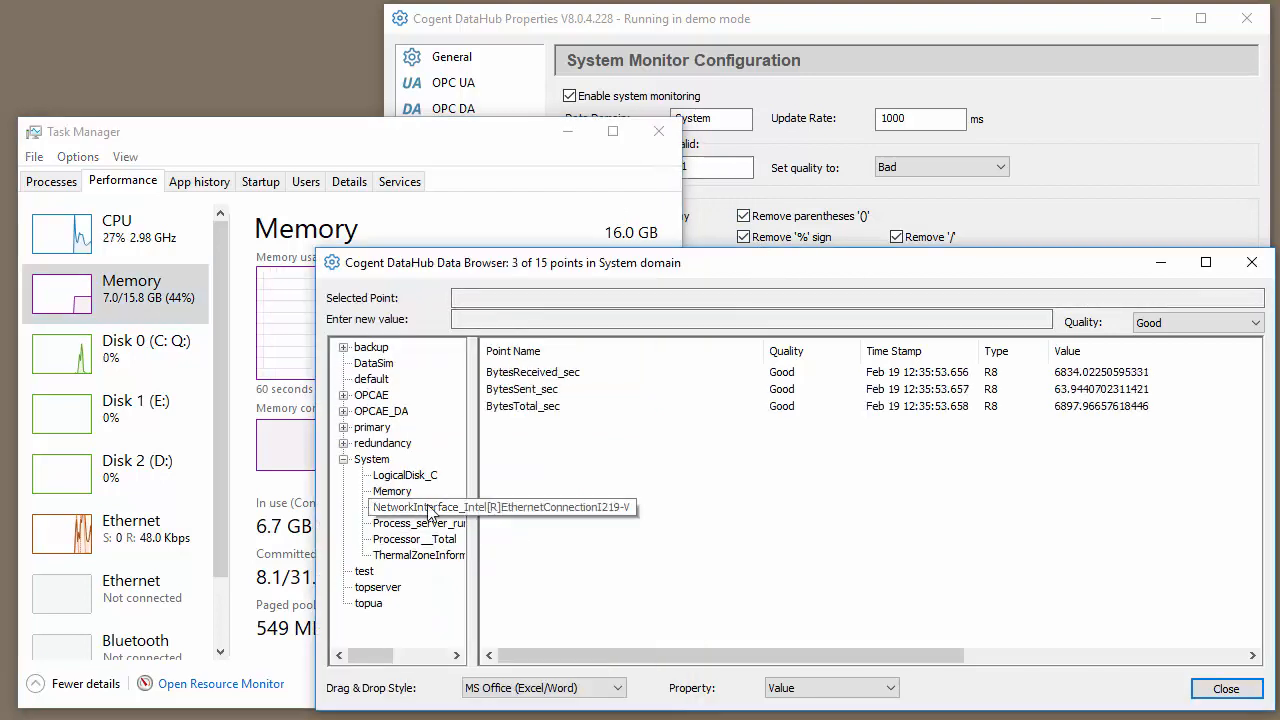
click(172, 550)
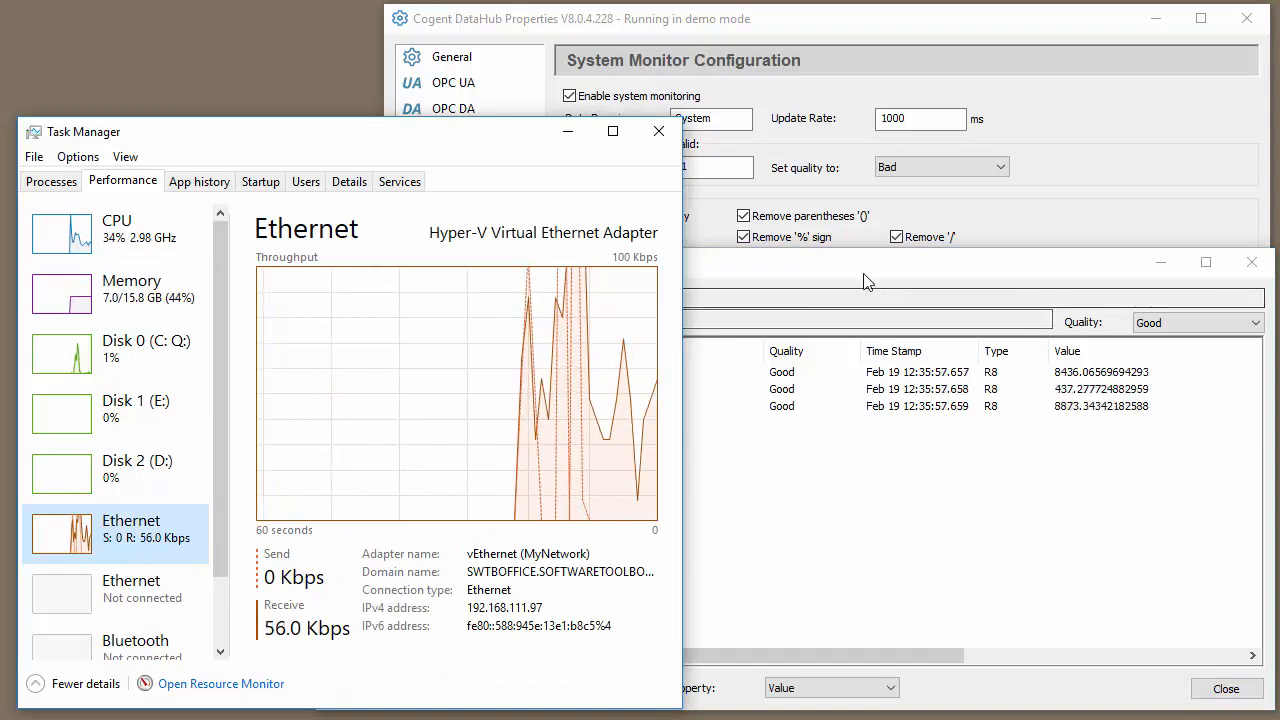
click(835, 270)
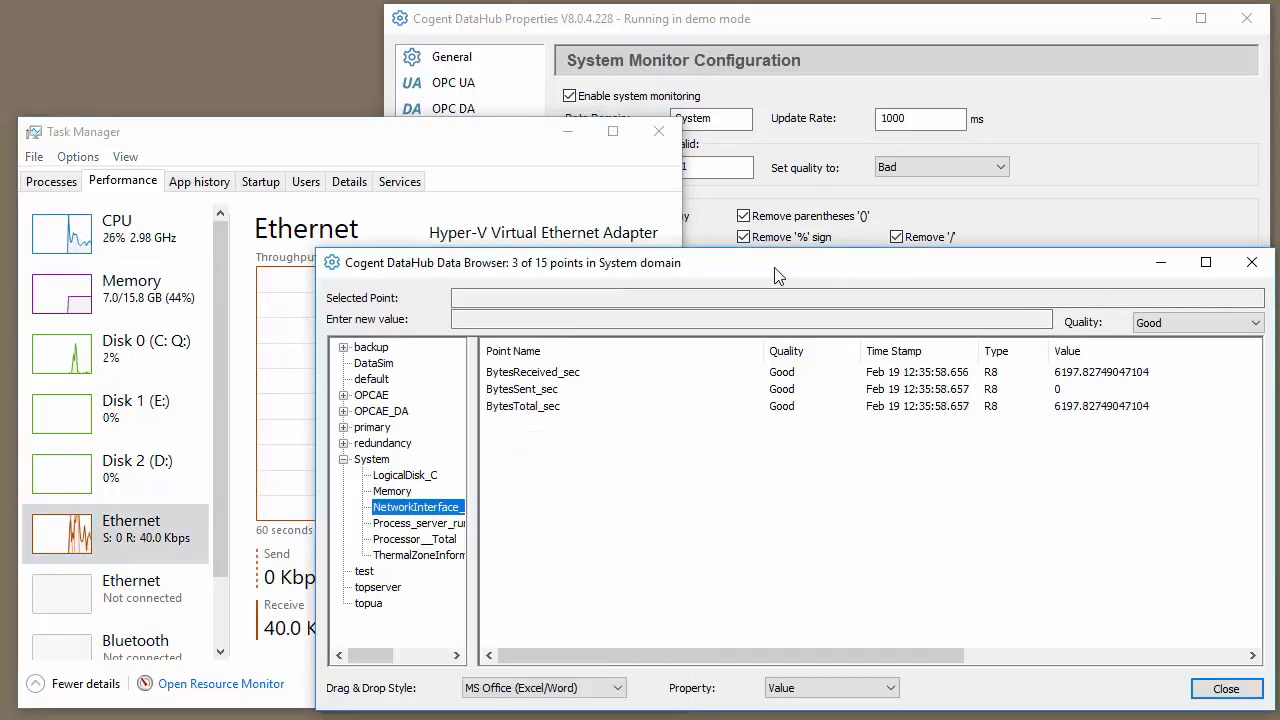
drag(772, 269, 778, 259)
mouse_move(480, 140)
mouse_down()
mouse_move(388, 76)
mouse_move(473, 135)
mouse_up()
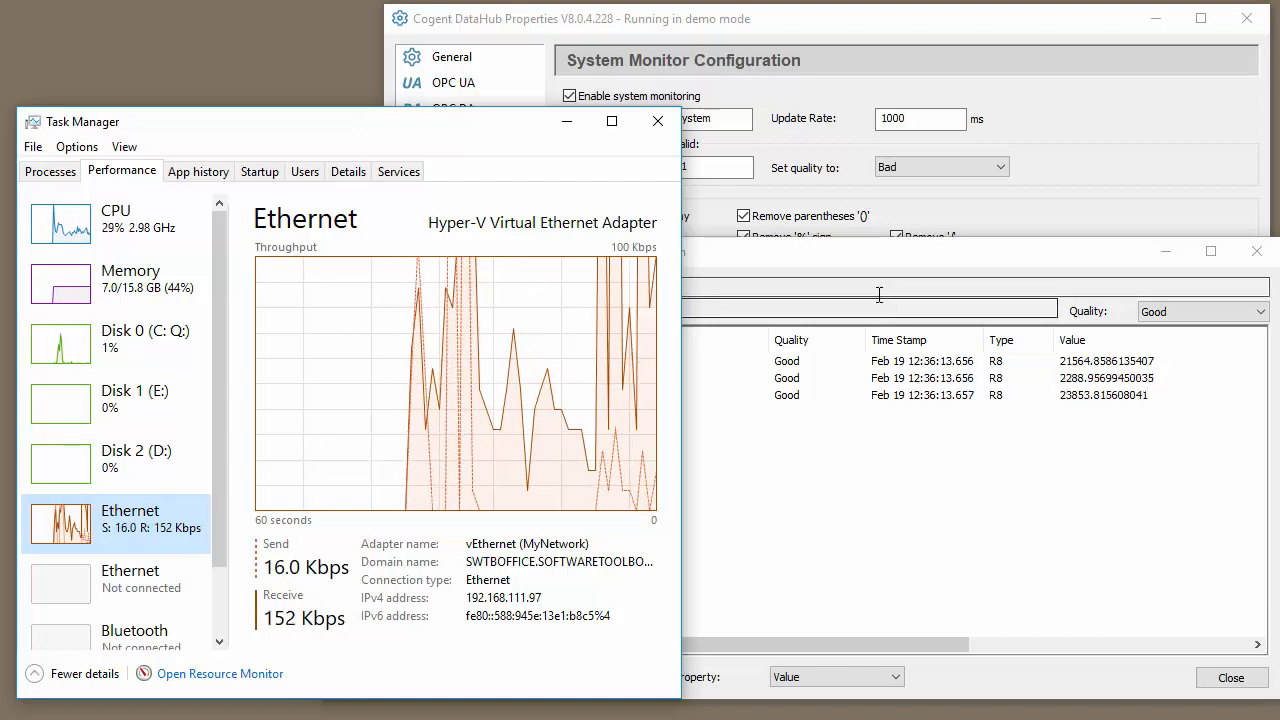
click(658, 121)
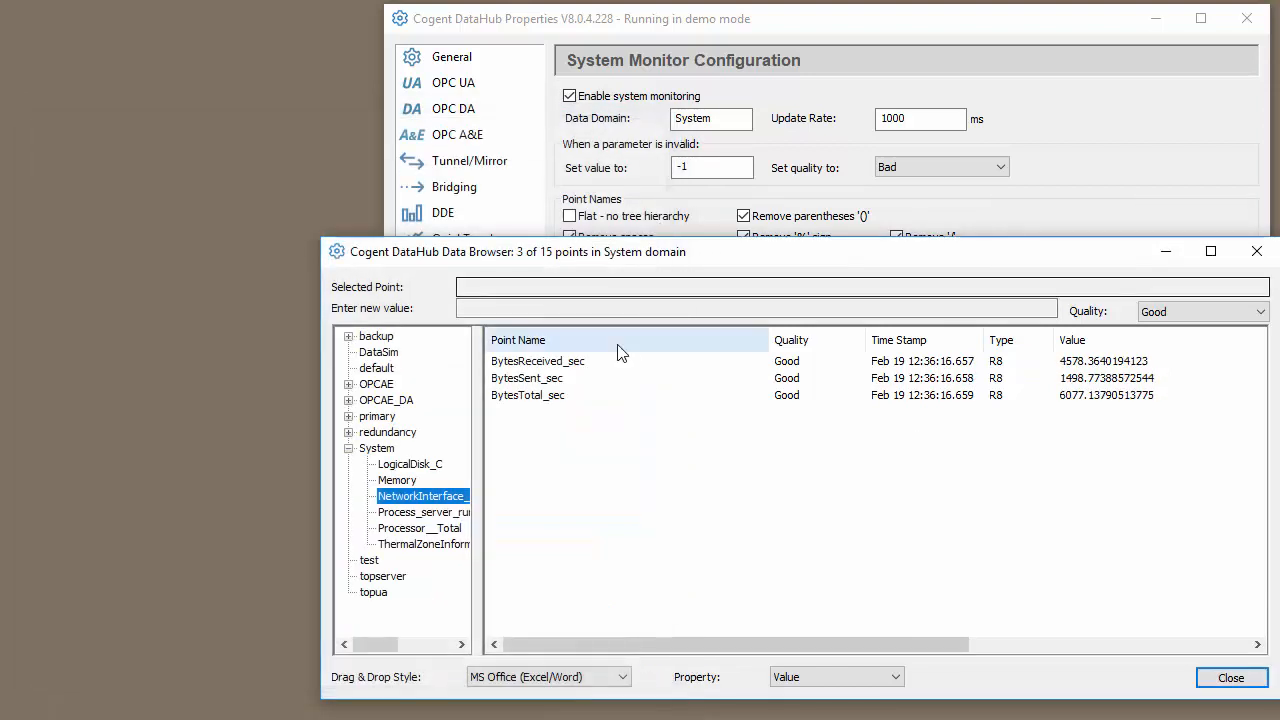
- Inspect the ProcessorTime point of the Processor__Total group and the points of the server_runtime process in the Data Browser
click(433, 513)
click(443, 532)
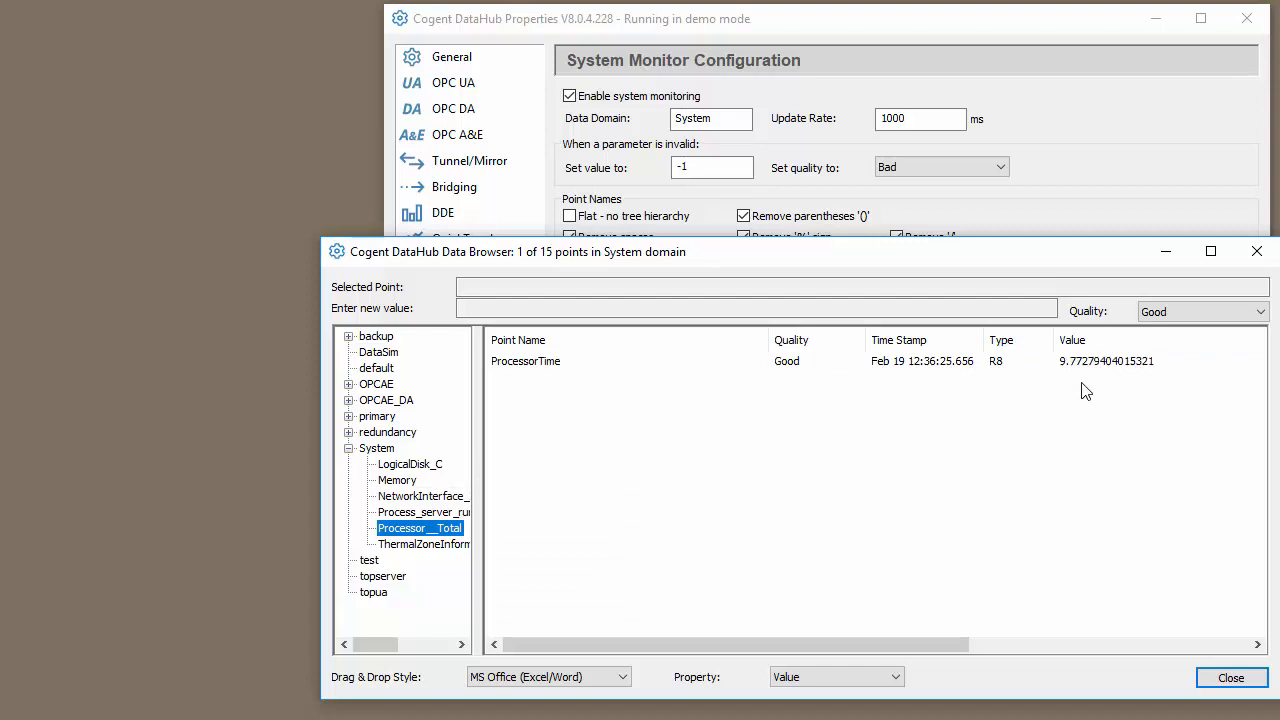
click(438, 513)
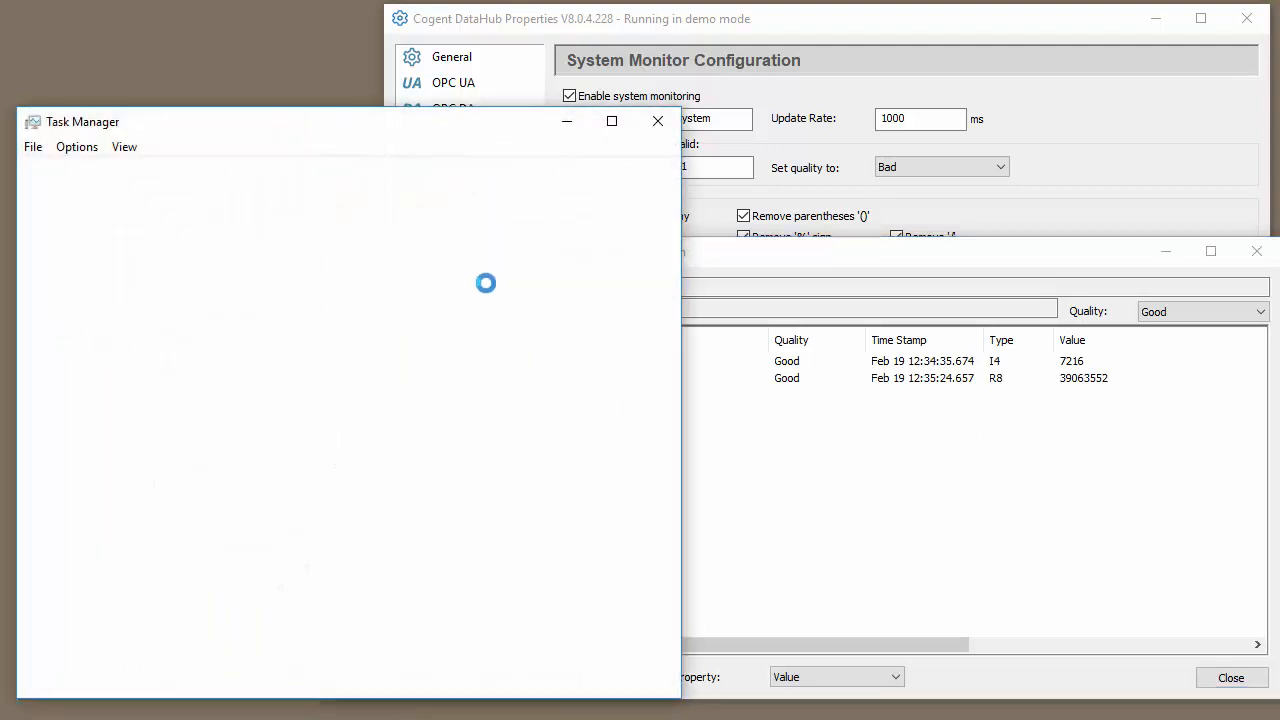
- Find the Server - Runtime (32 bit) process in Task Manager's process list and end it to test the process ID point
scroll(252, 450, down, 15)
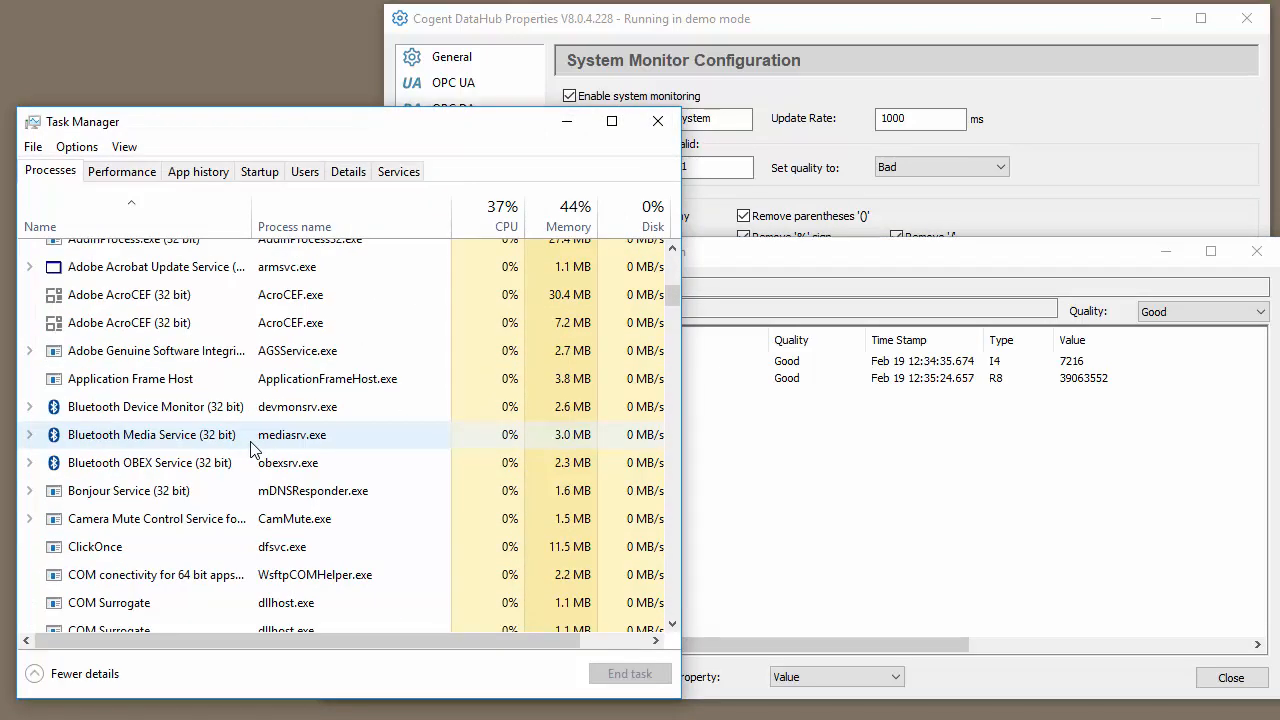
scroll(252, 450, down, 15)
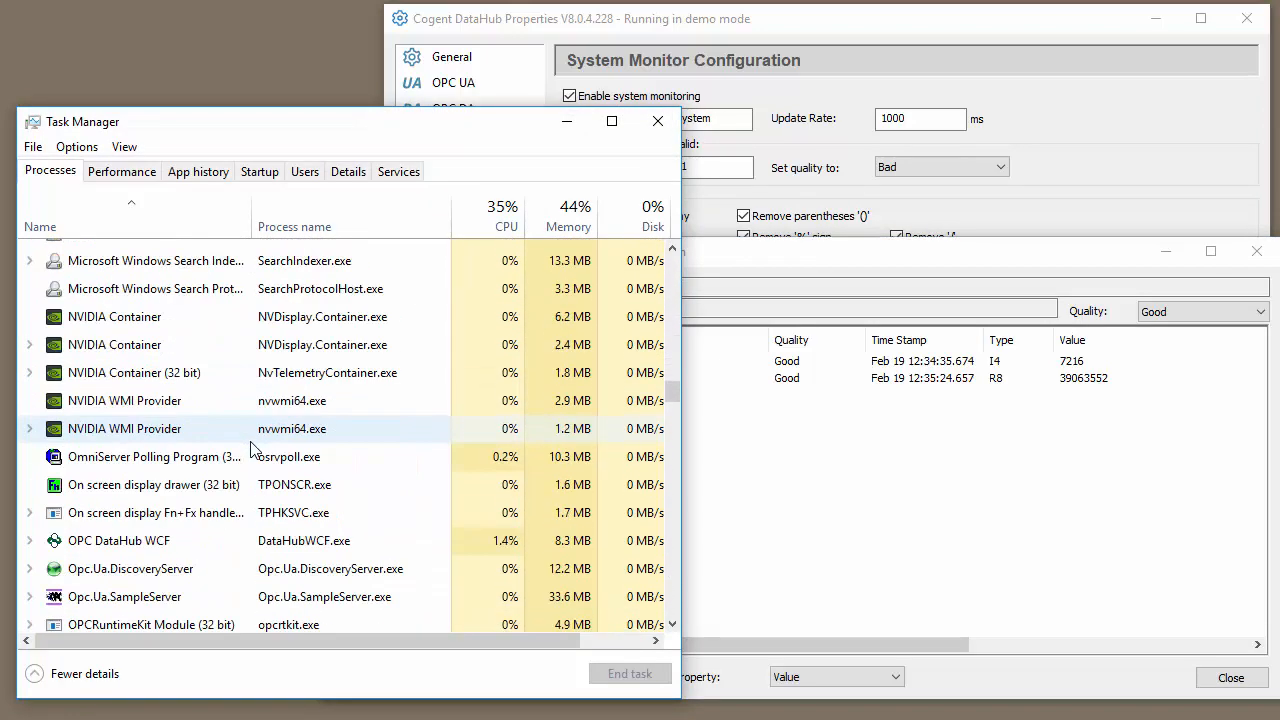
scroll(252, 450, down, 2)
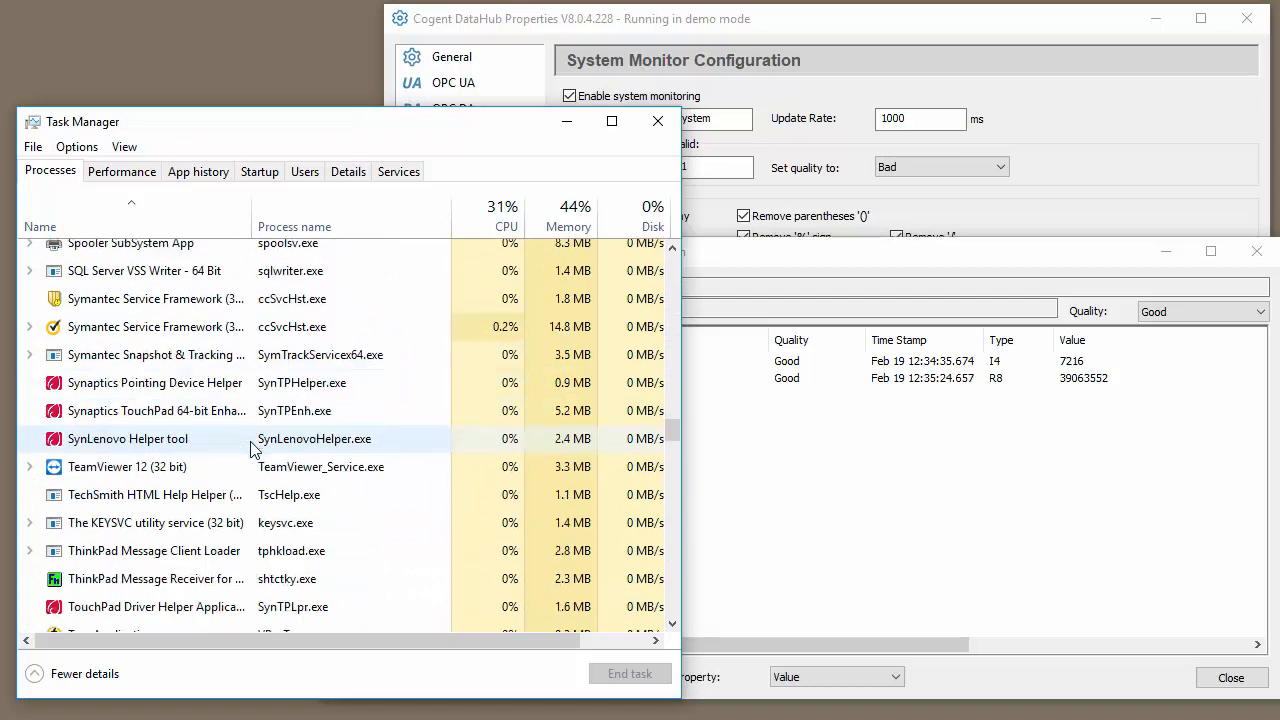
scroll(252, 450, up, 4)
click(145, 405)
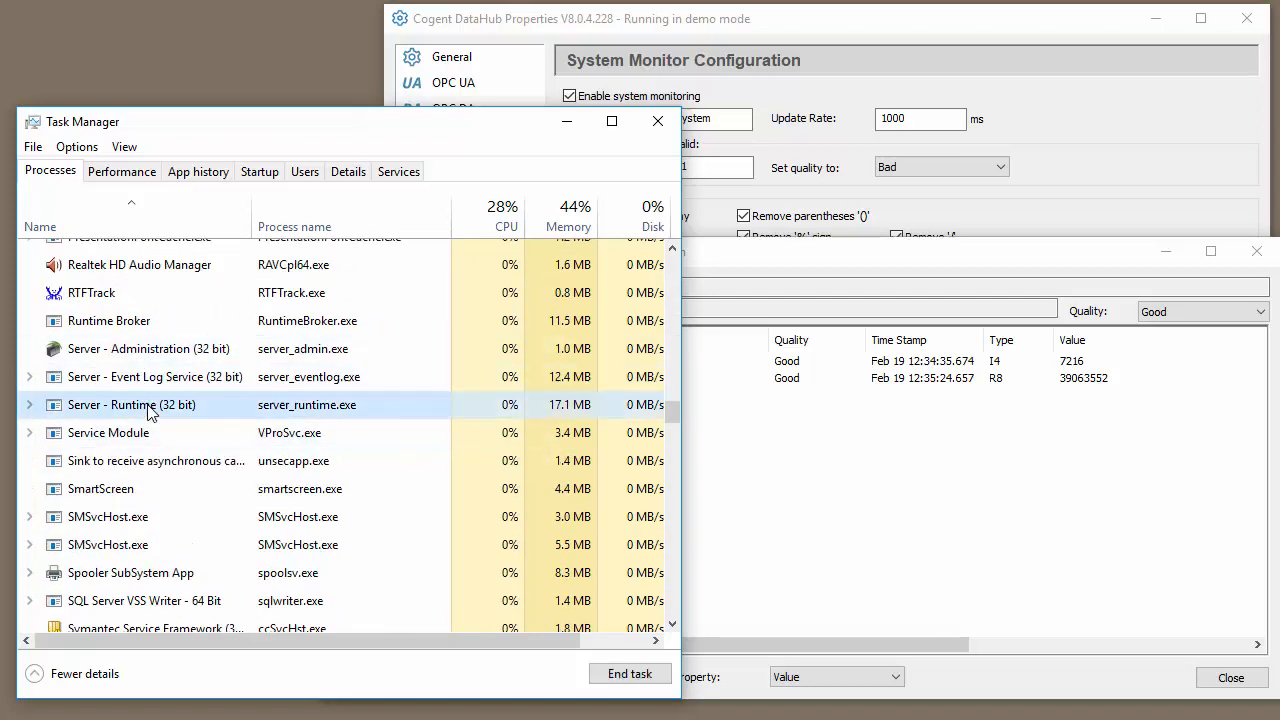
click(632, 676)
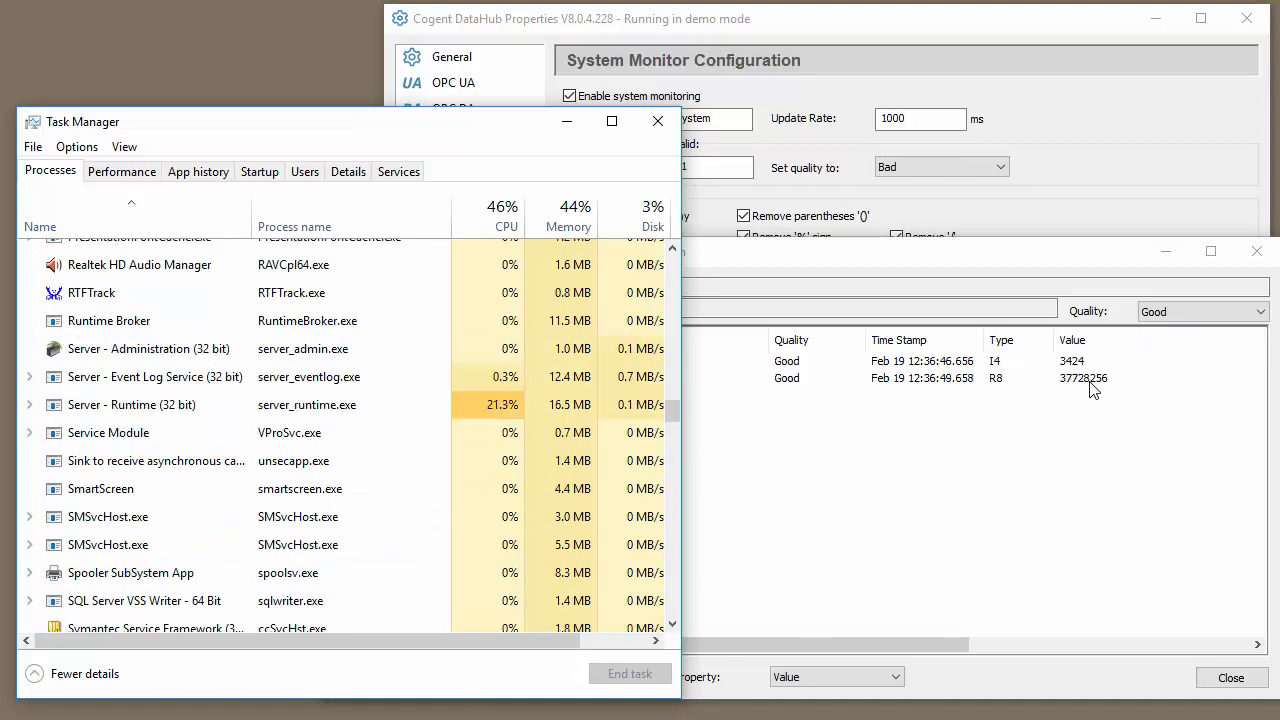
- End the restarted Server - Runtime process once more, check its IDProcess and WorkingSet points, and close Task Manager
click(165, 432)
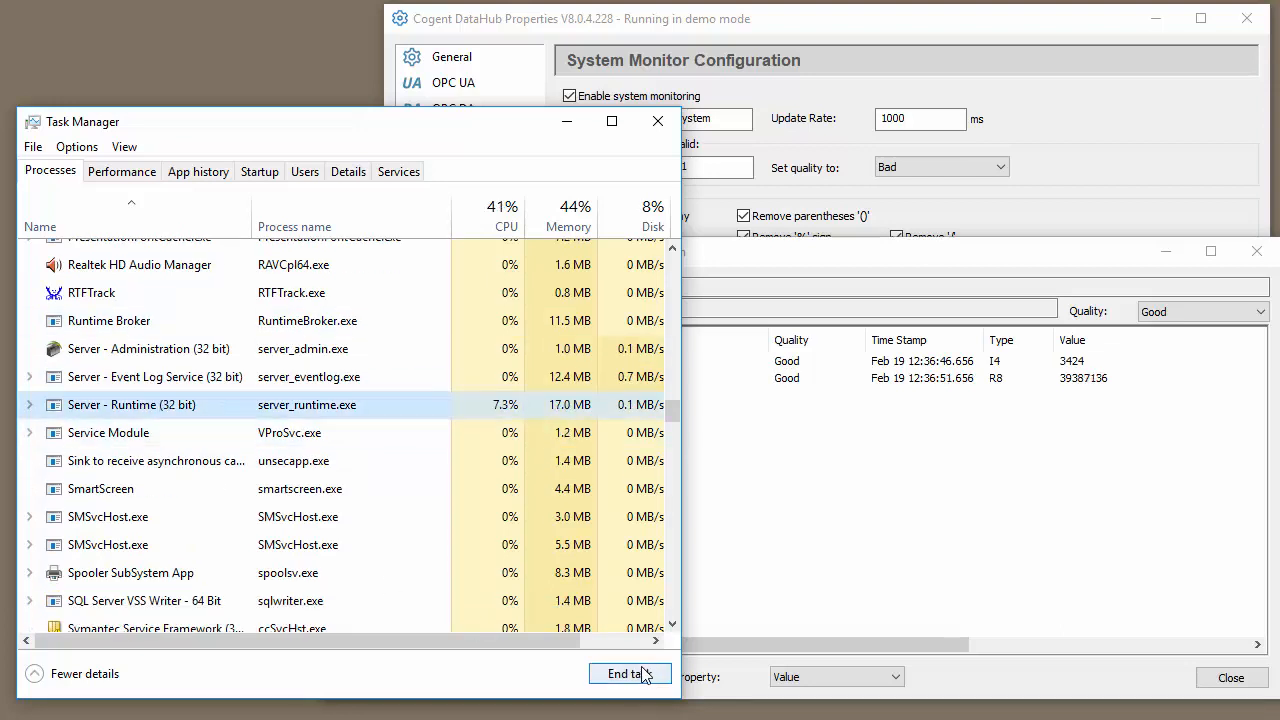
click(629, 673)
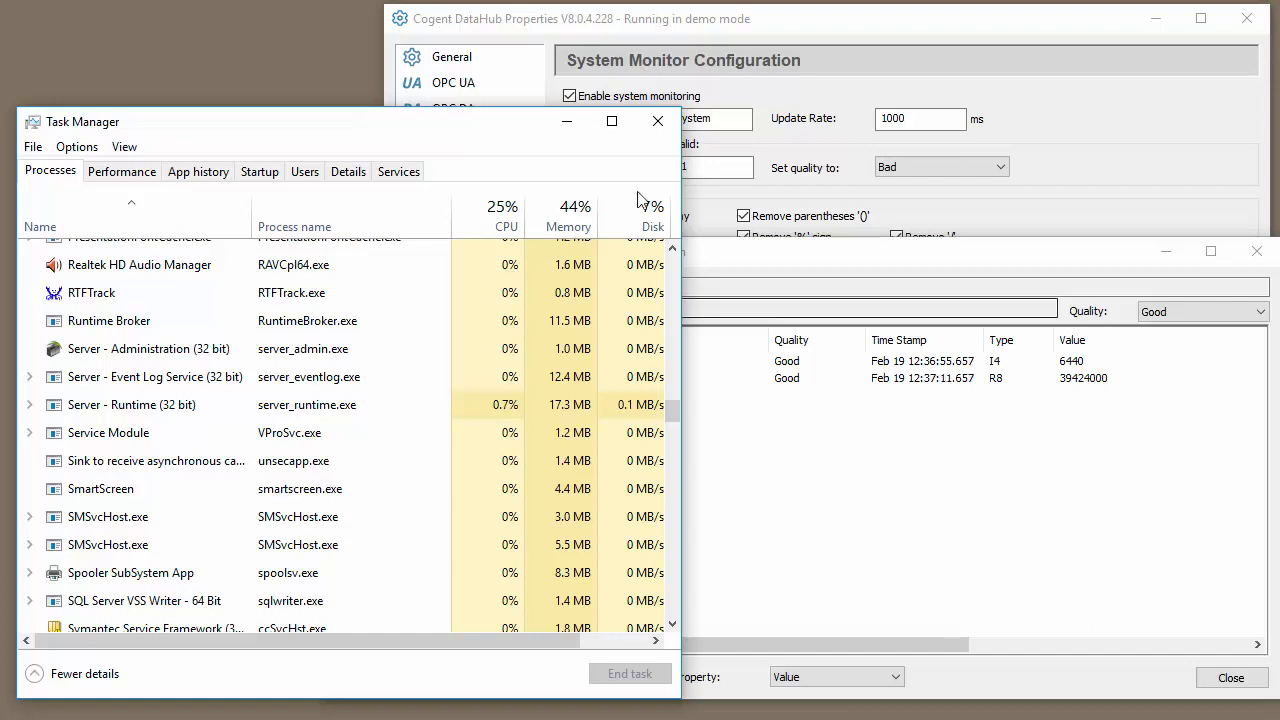
click(661, 128)
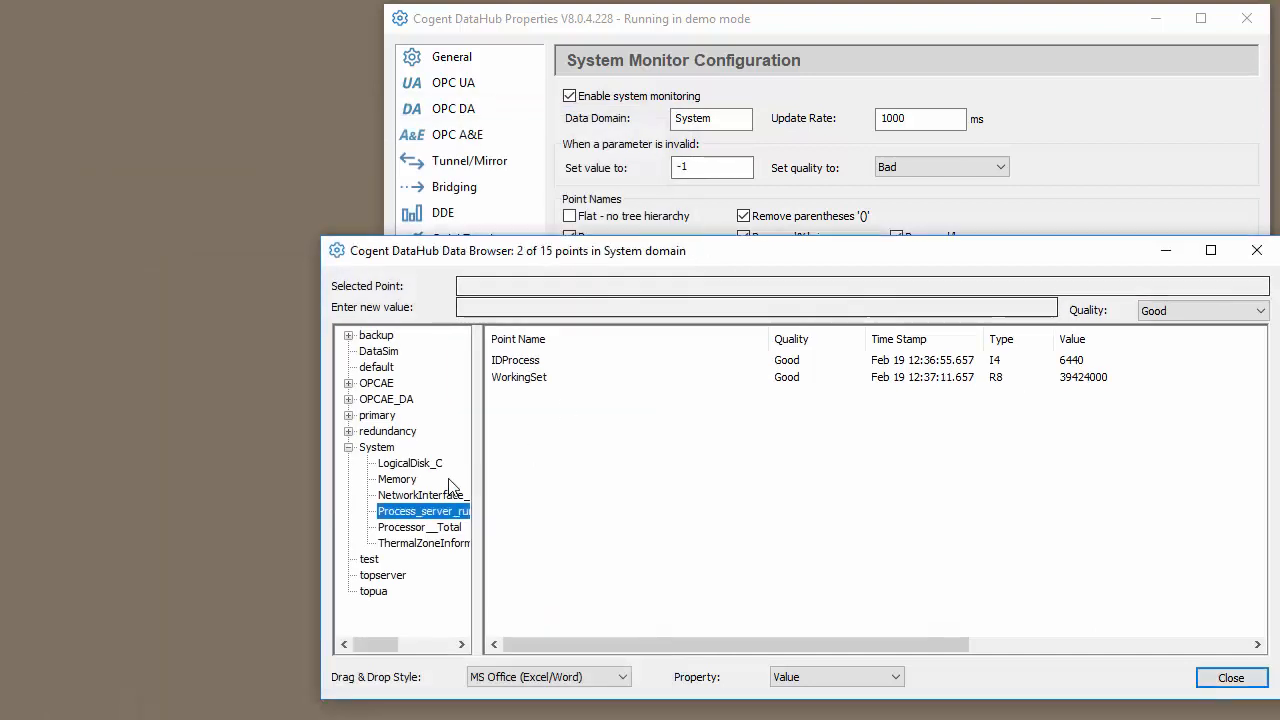
- Review the points in the LogicalDisk_C, Memory, network interface and server_runtime process groups of the System domain
click(425, 464)
click(397, 480)
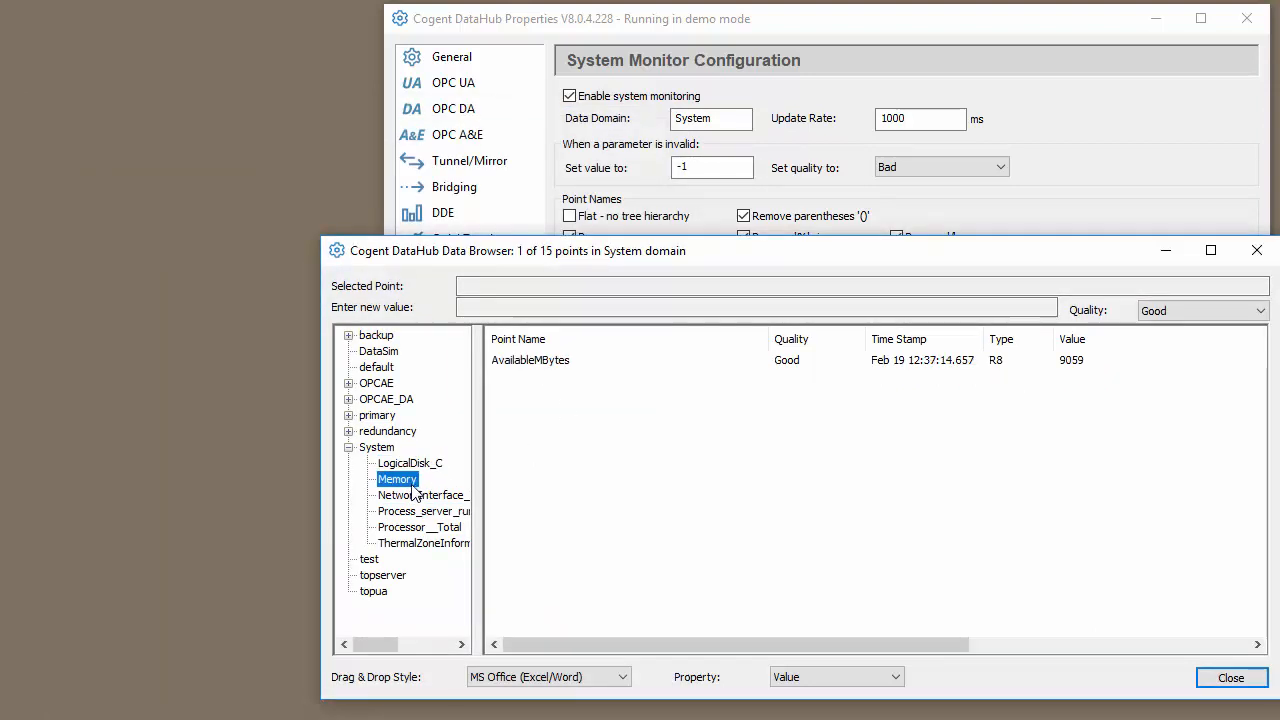
click(420, 495)
click(426, 512)
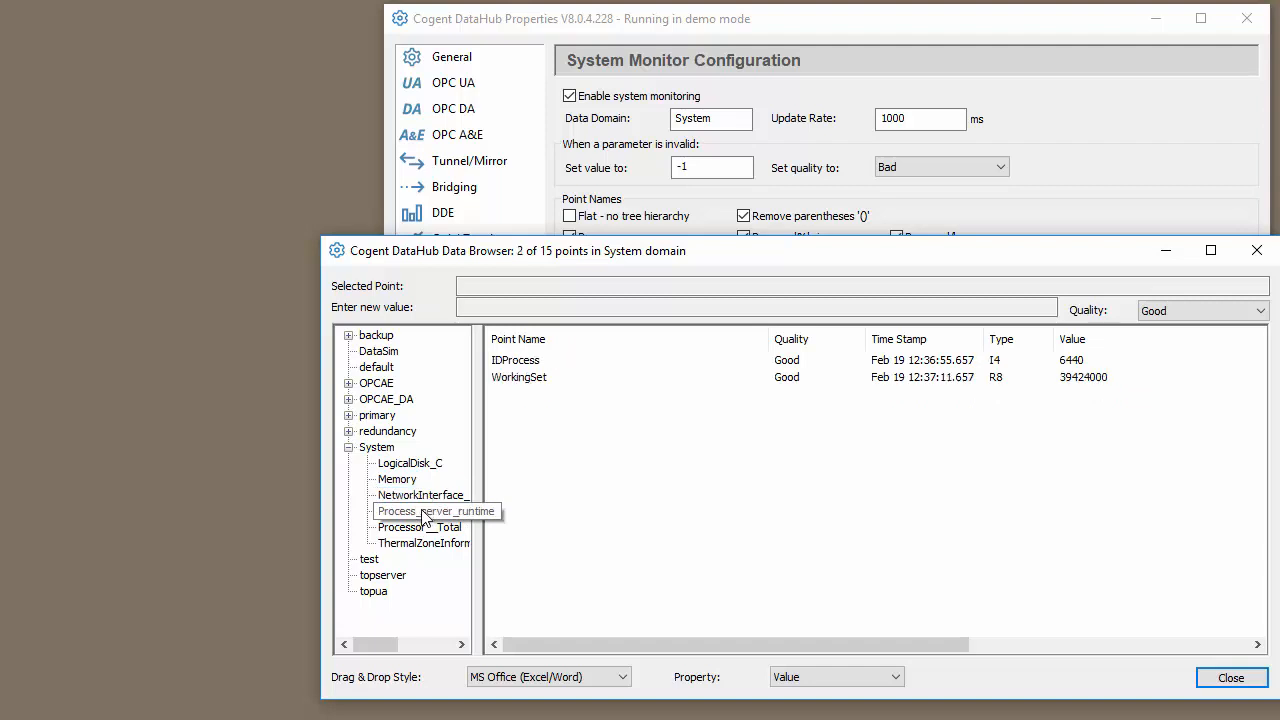